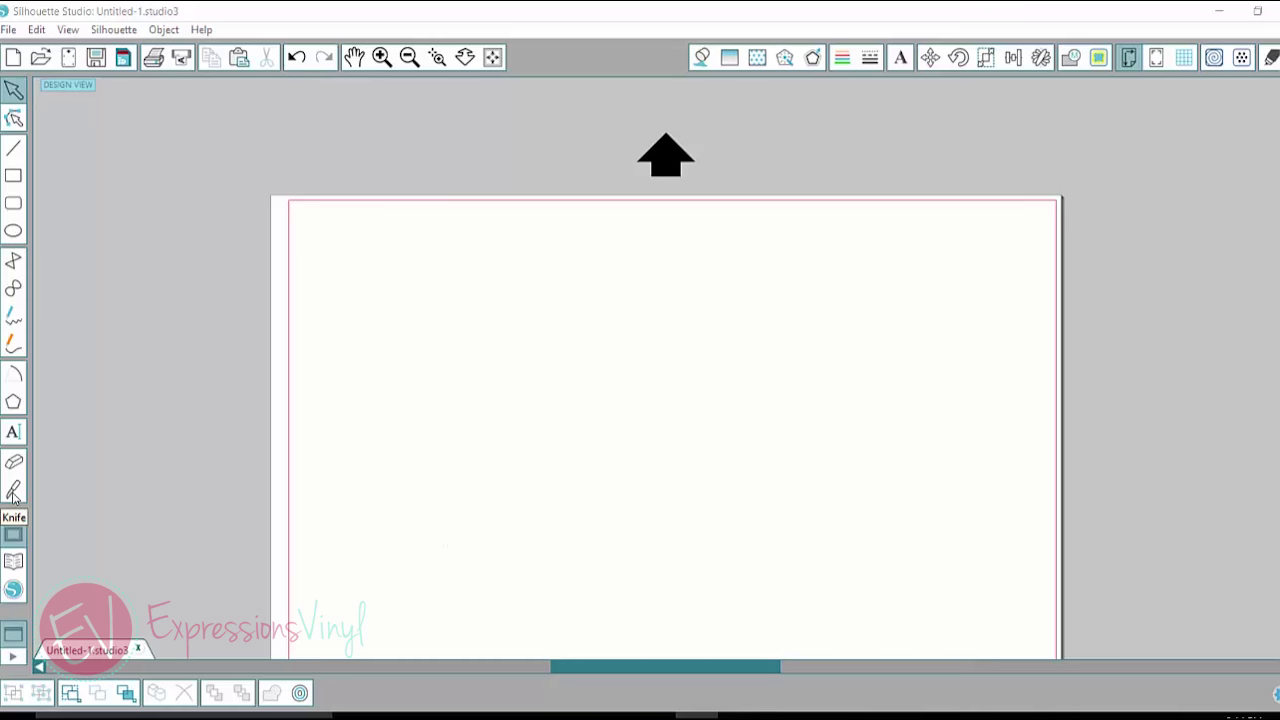
Add the text 'Jessica' on the page and fill it solid black.
left_click(13, 431)
left_click(298, 268)
type("J")
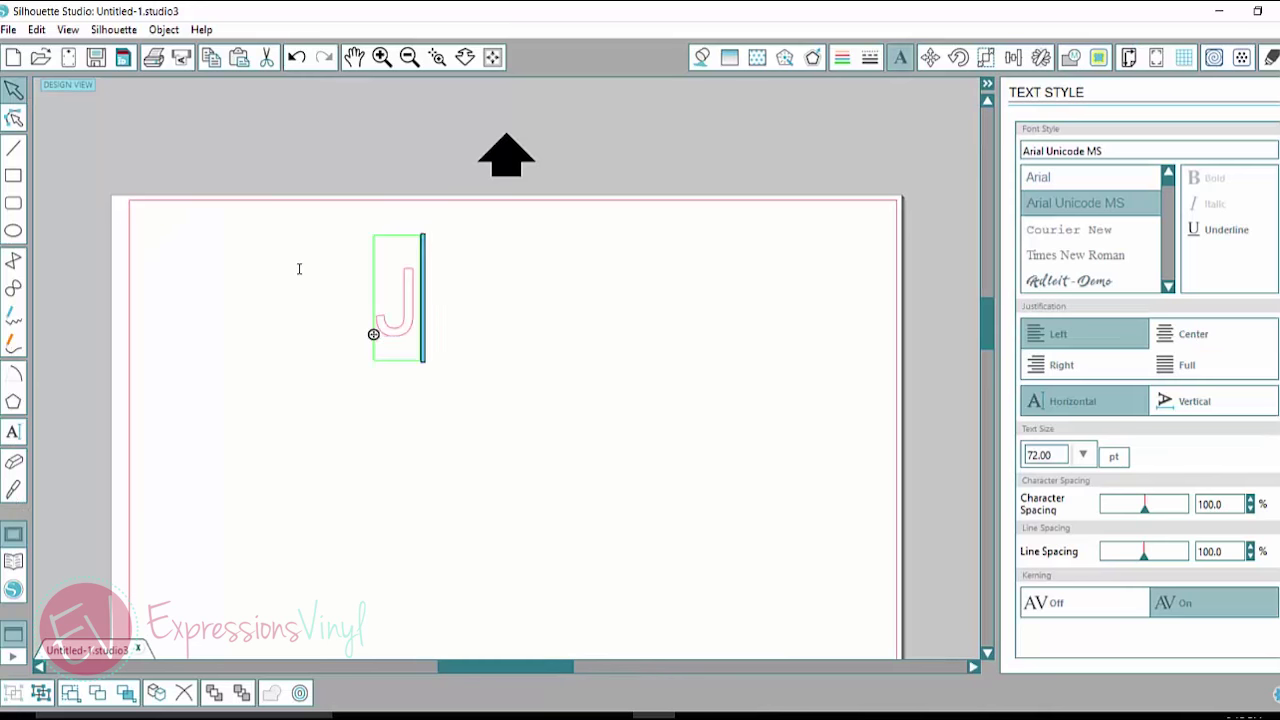
type("essica")
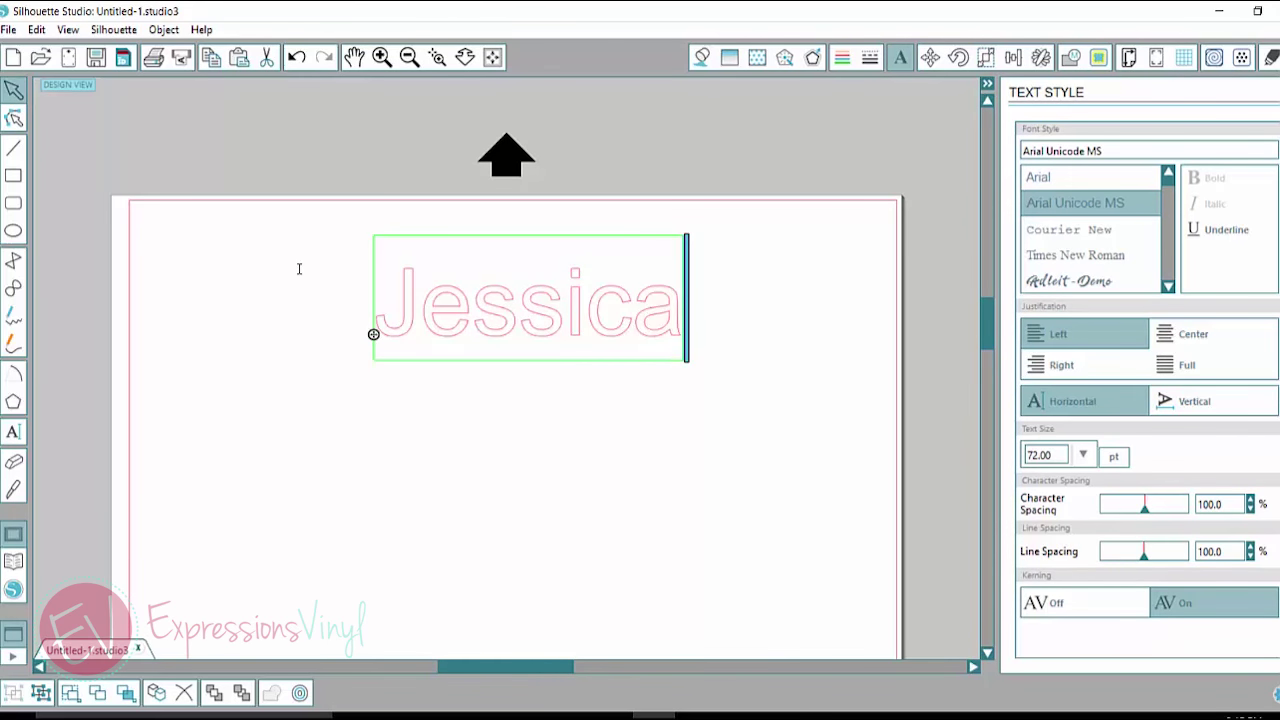
left_click_drag(420, 300, 667, 310)
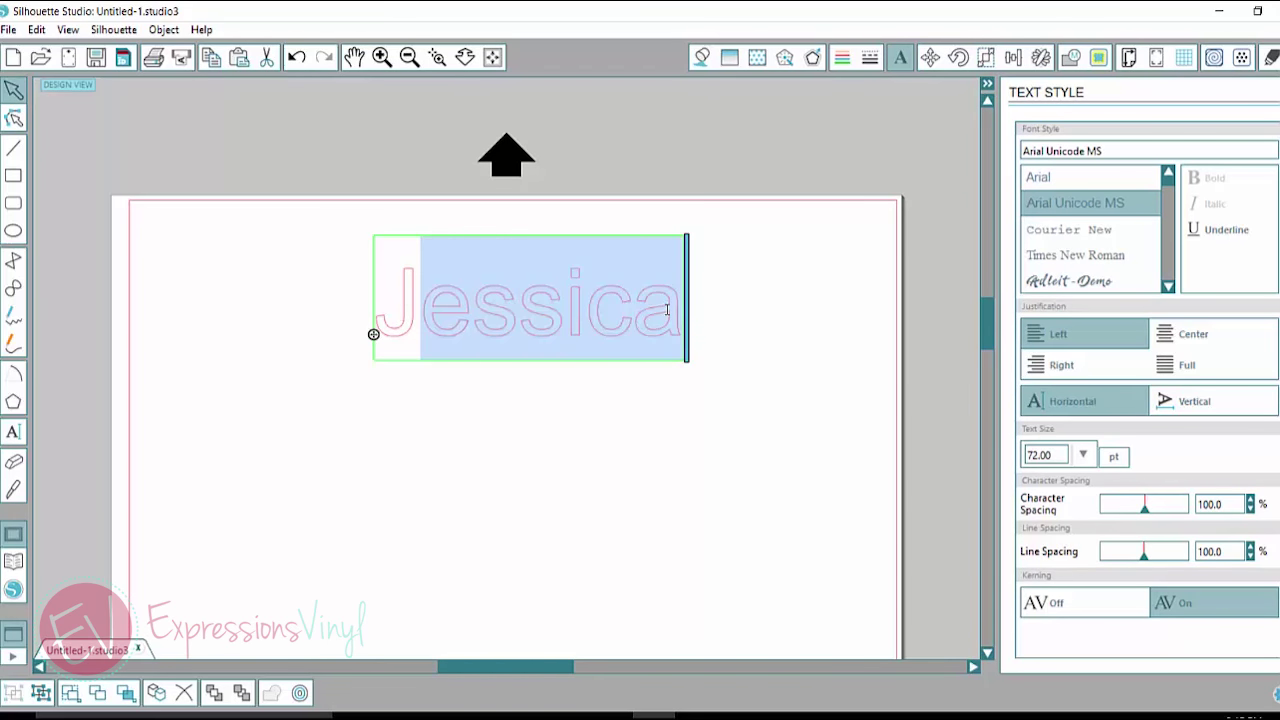
left_click_drag(394, 310, 555, 245)
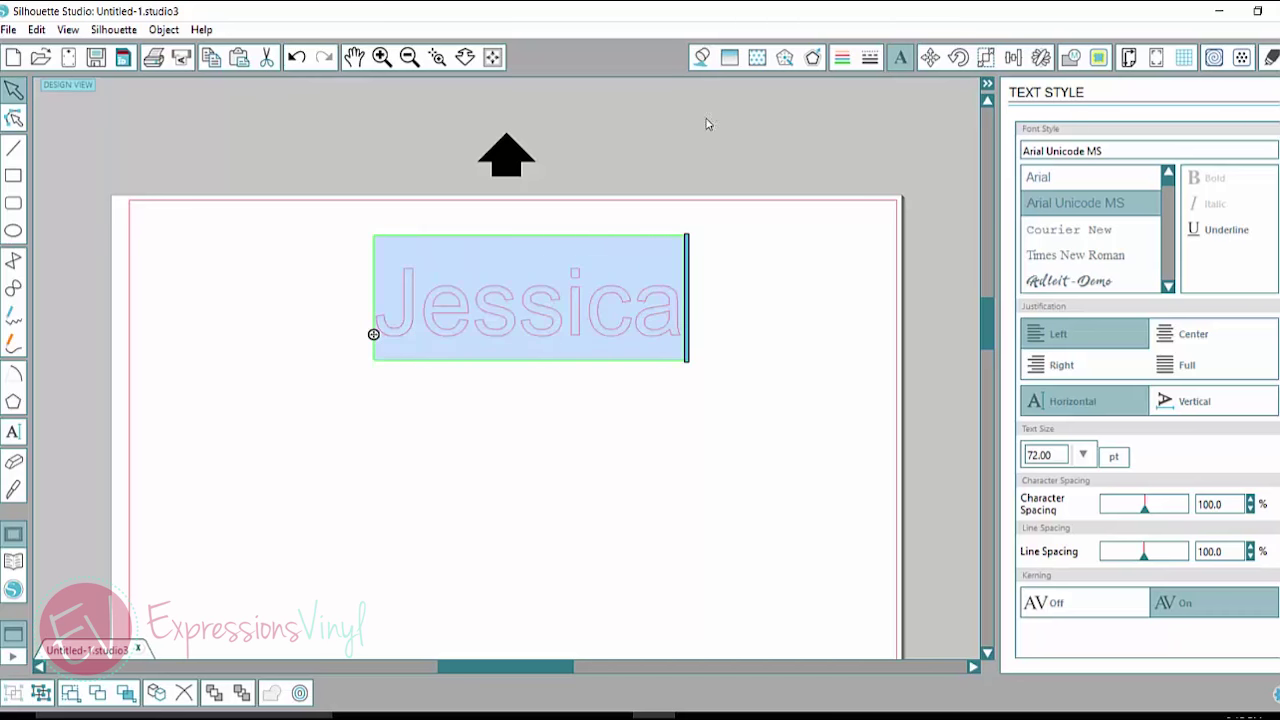
left_click(702, 57)
left_click(1245, 177)
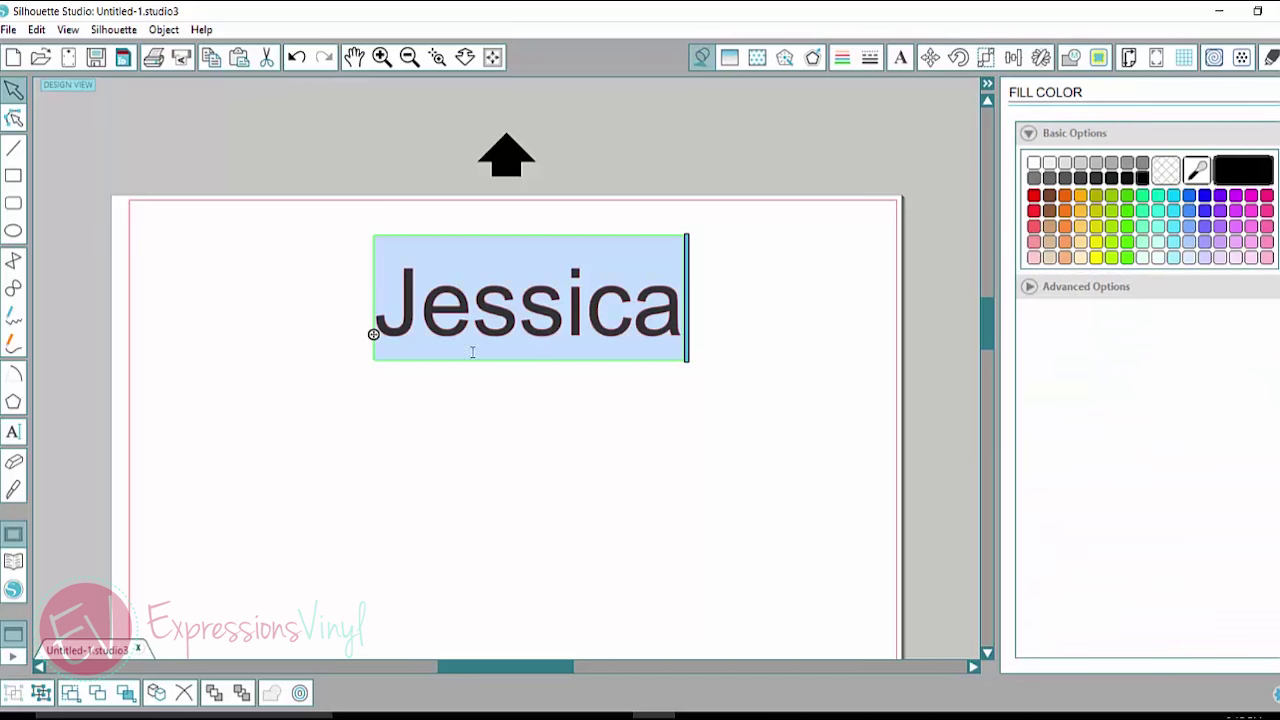
key("Escape")
Move Jessica to the page's top-left and enlarge it to 6.795 in wide.
left_click_drag(513, 313, 319, 285)
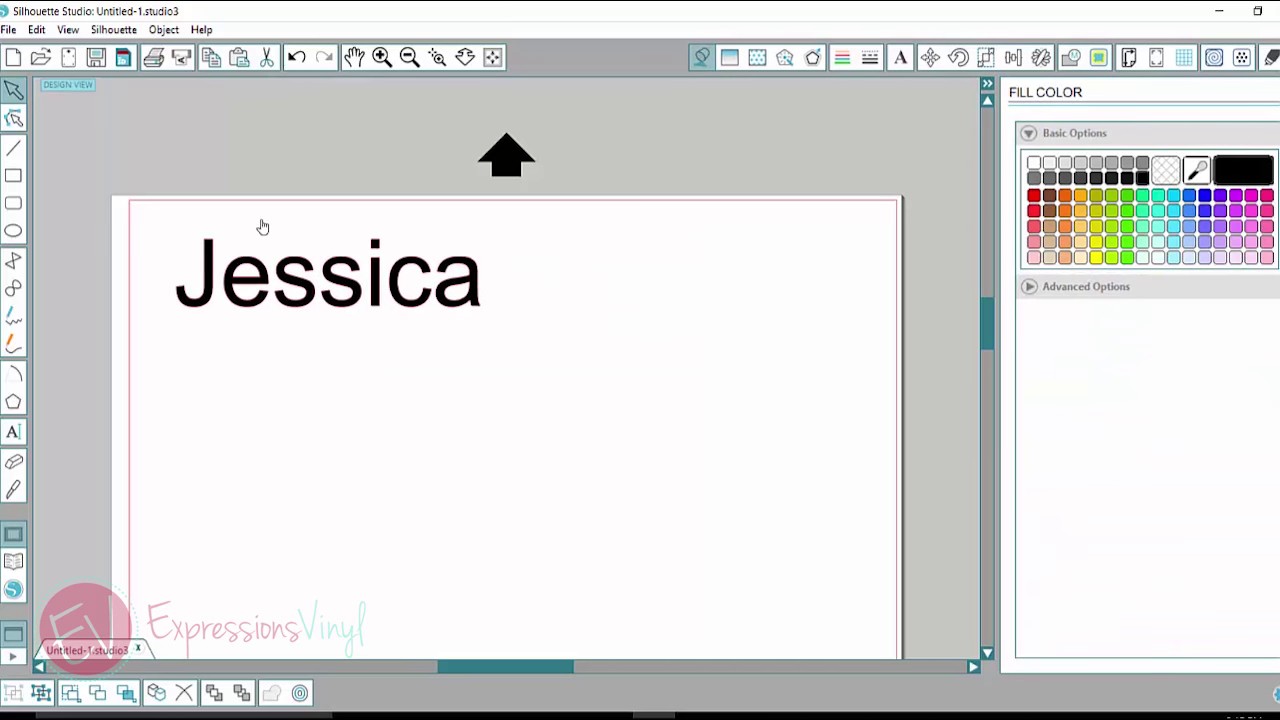
left_click_drag(490, 340, 814, 484)
left_click(986, 80)
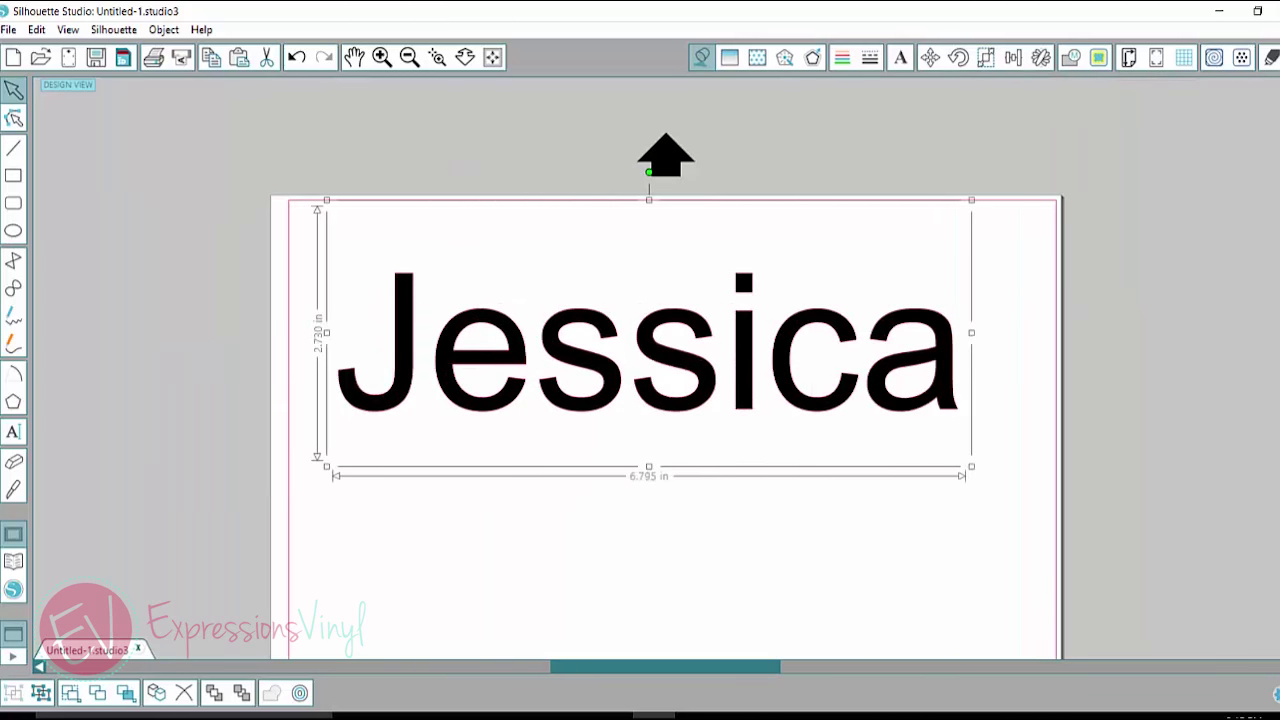
left_click(14, 491)
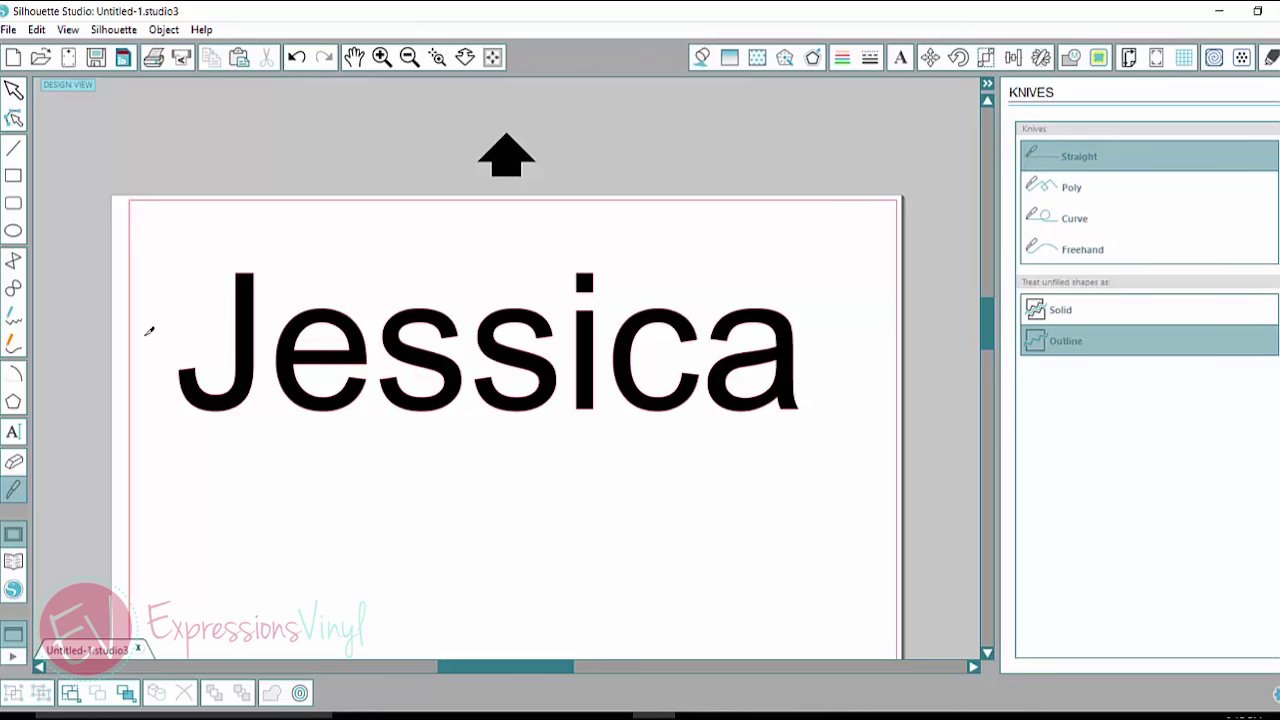
left_click_drag(146, 334, 844, 364)
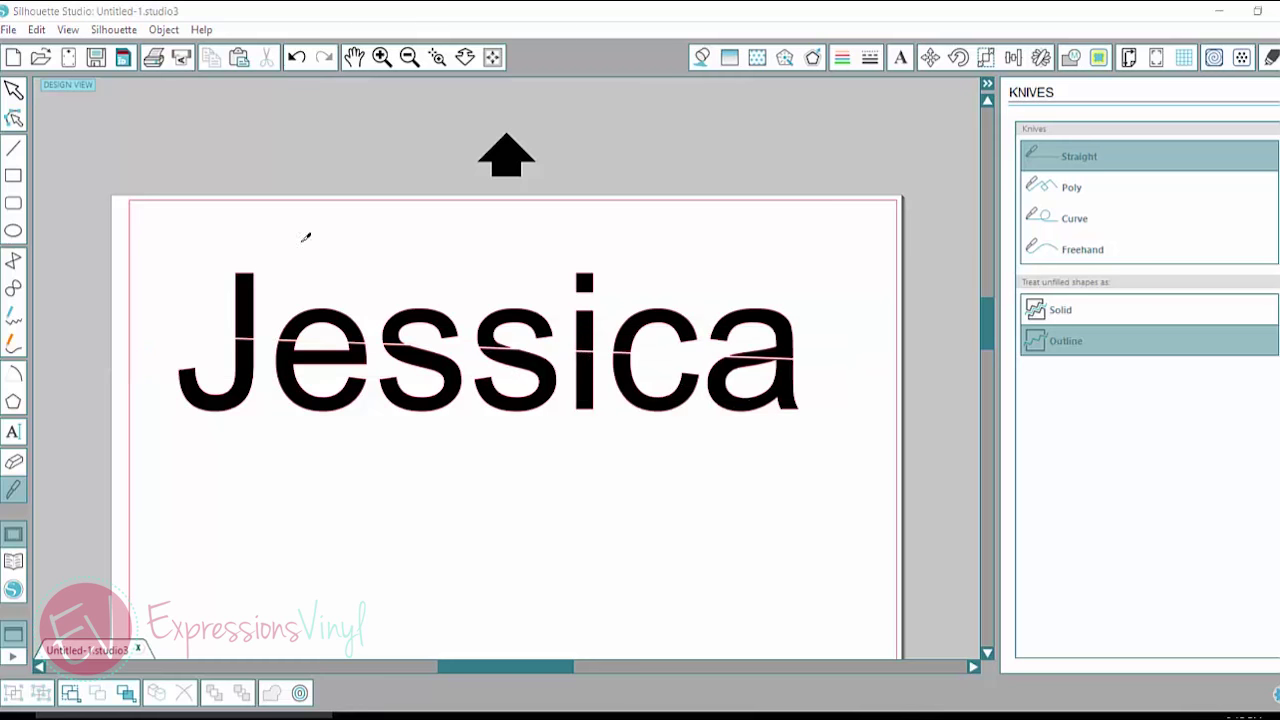
left_click(14, 88)
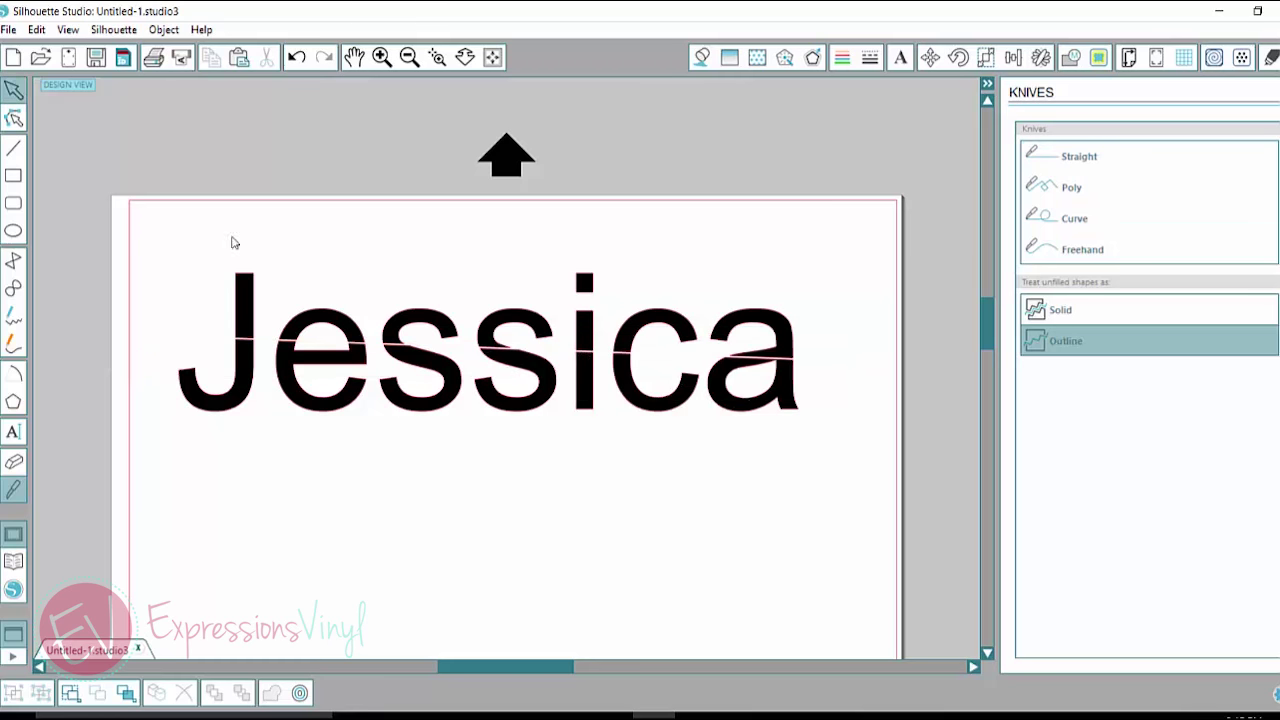
left_click_drag(230, 240, 793, 272)
left_click_drag(788, 318, 788, 240)
left_click_drag(636, 310, 586, 254)
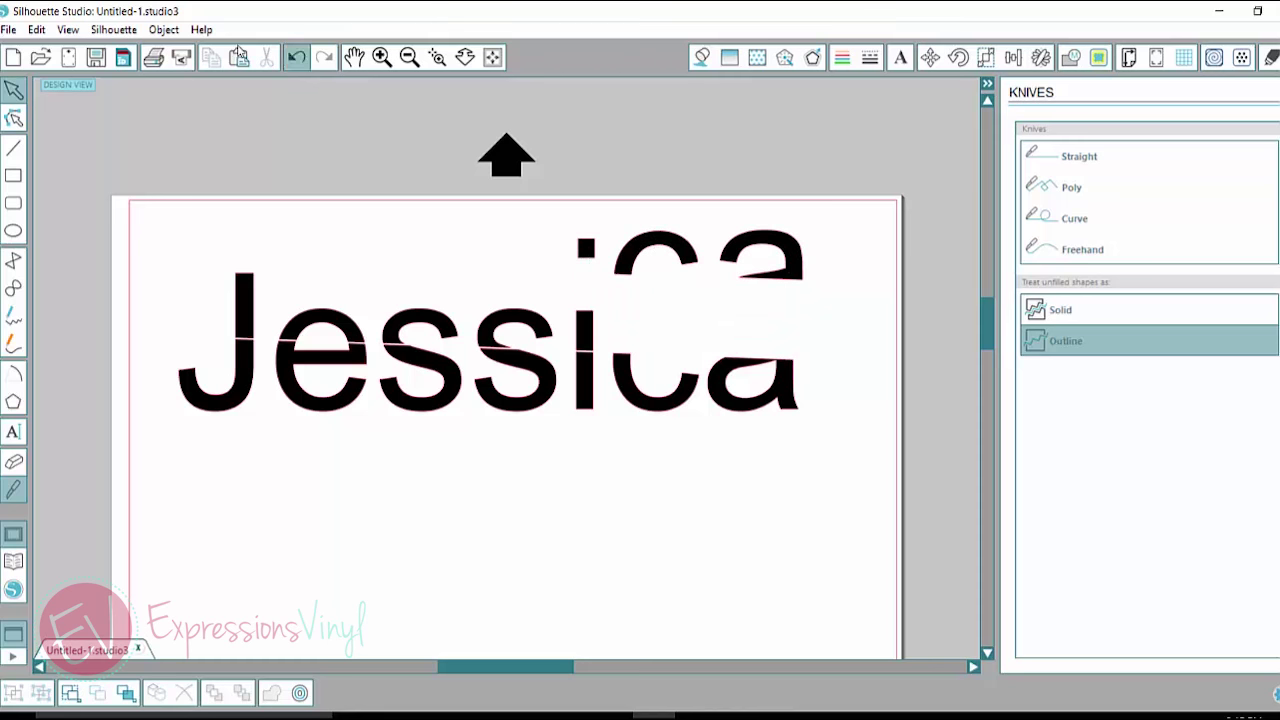
left_click(297, 57)
left_click(297, 57)
left_click(297, 57)
left_click(297, 57)
left_click(297, 57)
left_click(297, 57)
left_click(297, 57)
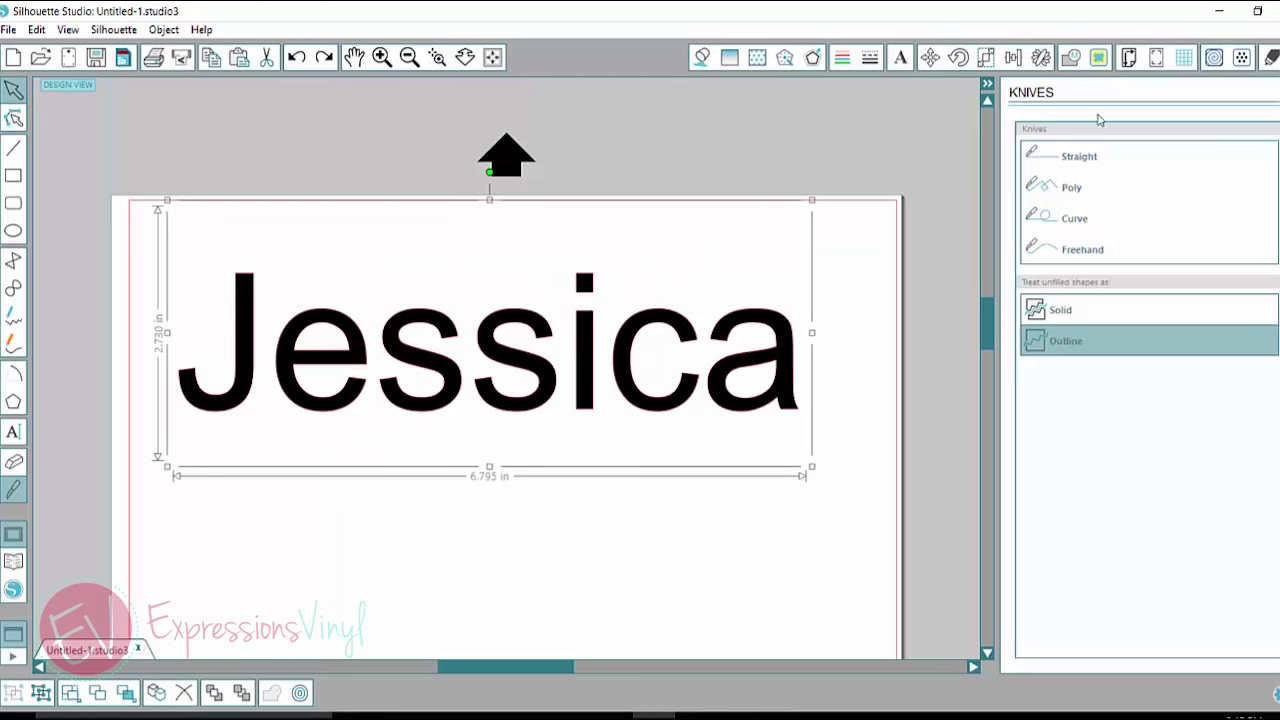
Cut a poly-knife zigzag line across every letter of Jessica.
left_click(1071, 189)
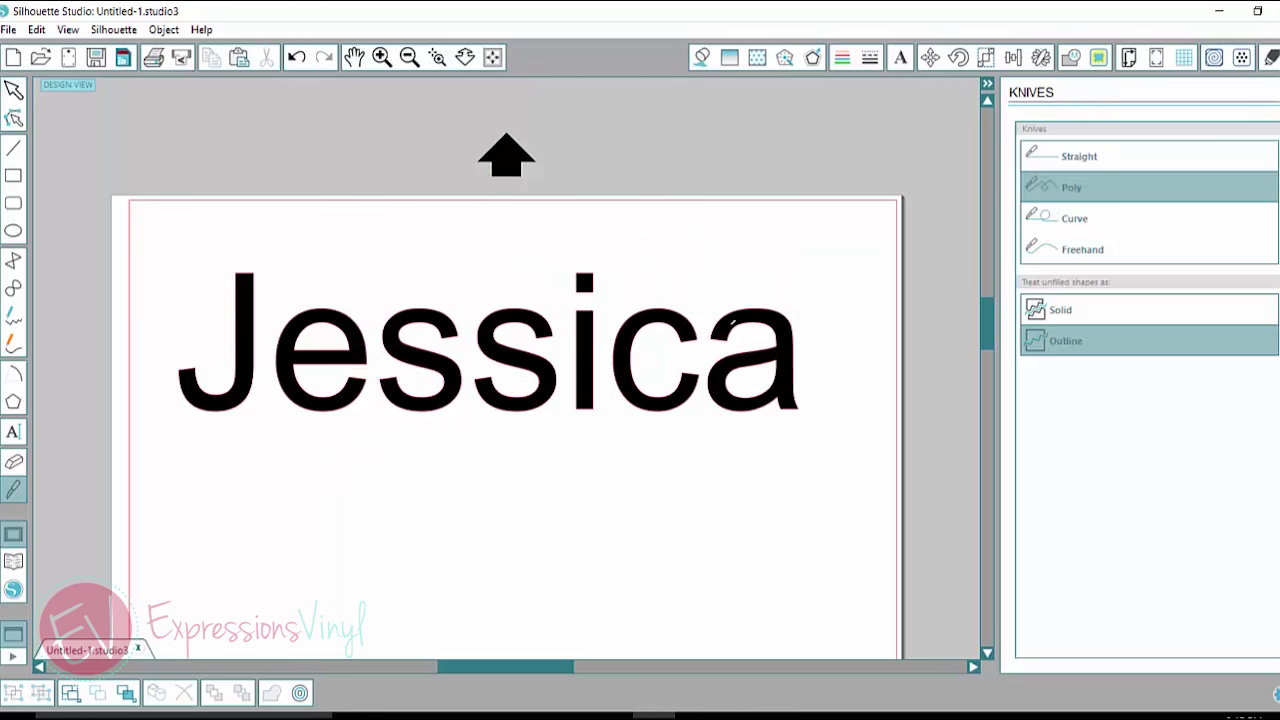
left_click(170, 338)
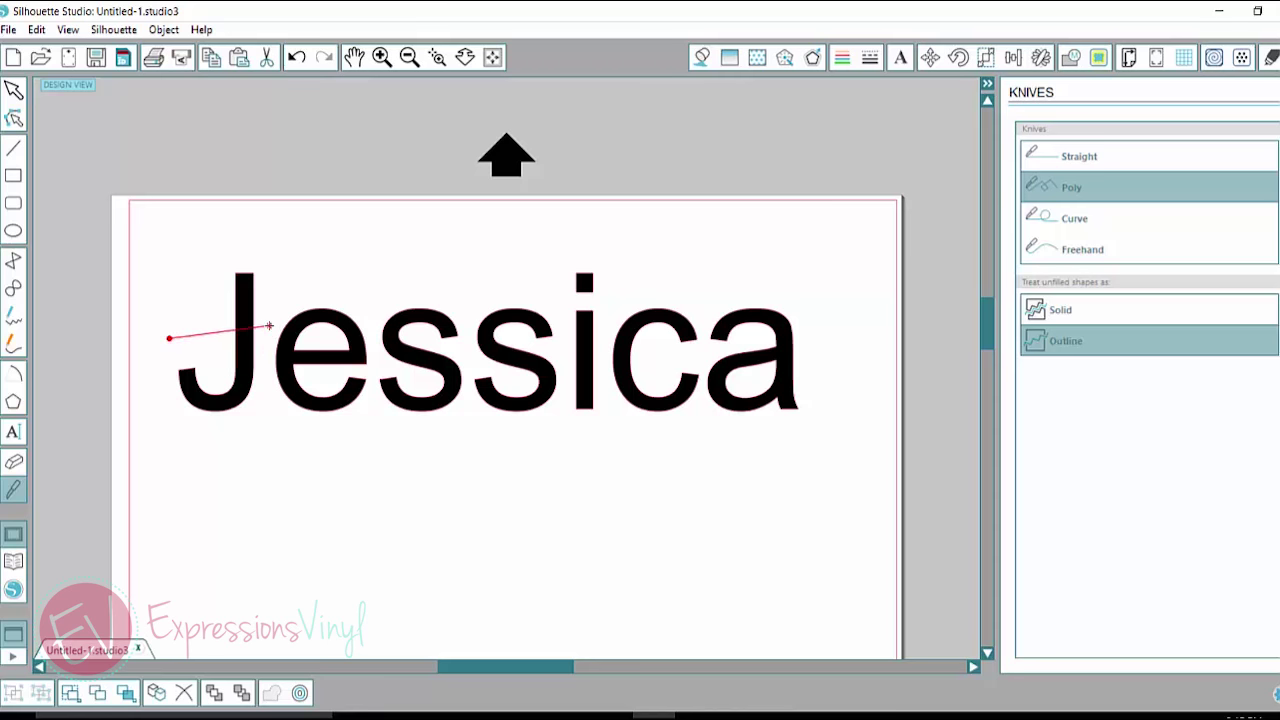
left_click(270, 326)
left_click(296, 273)
left_click(310, 339)
left_click(337, 295)
left_click(348, 337)
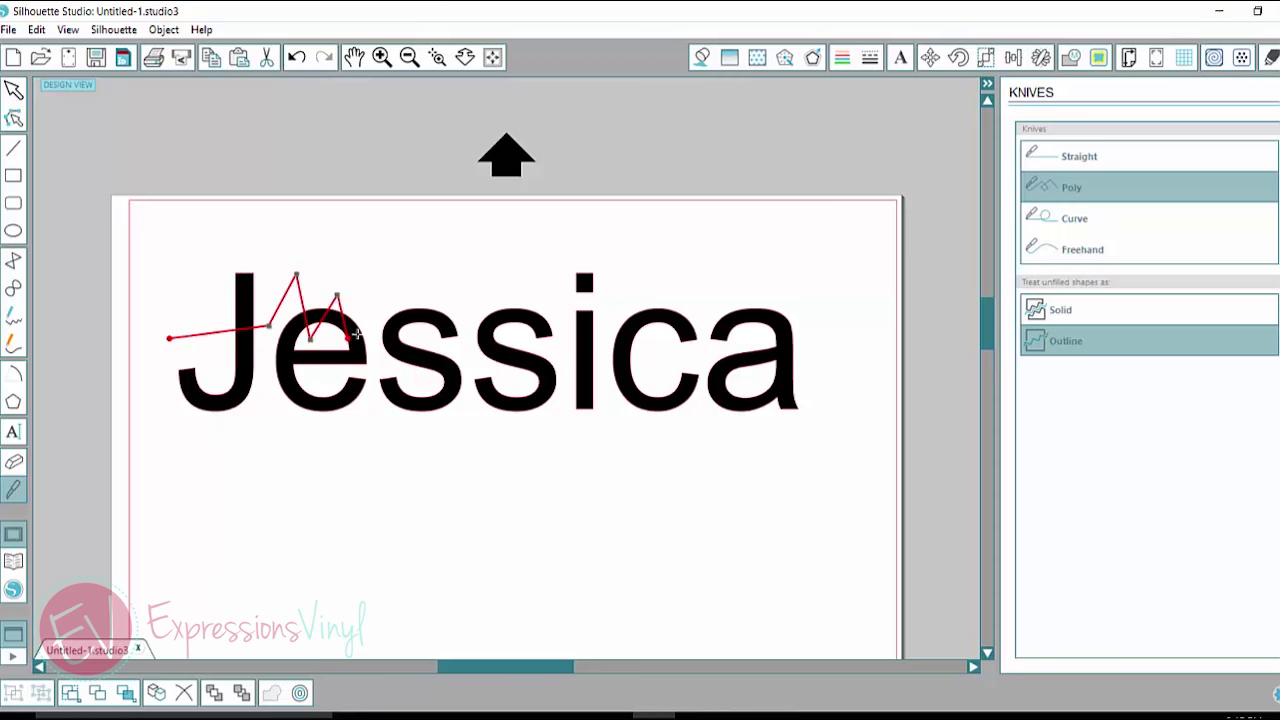
left_click(382, 302)
left_click(400, 333)
left_click(436, 288)
left_click(437, 341)
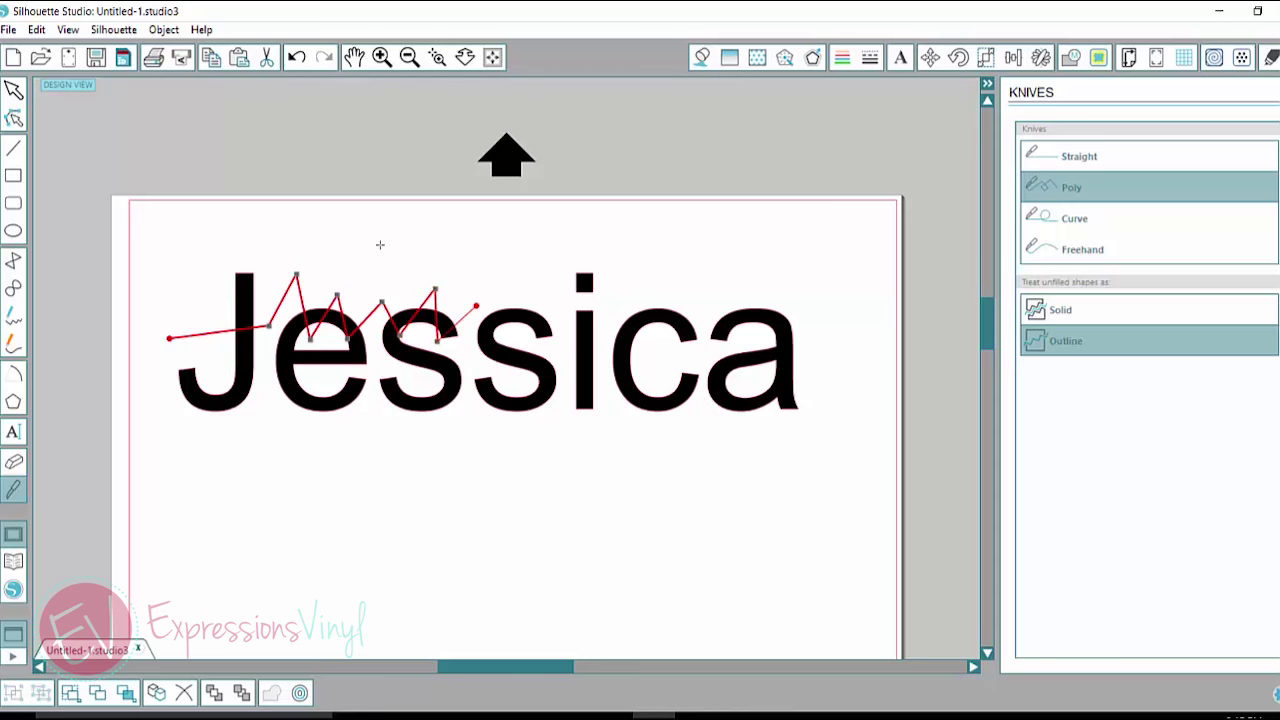
left_click(477, 306)
left_click(495, 344)
left_click(535, 288)
left_click(541, 339)
left_click(585, 286)
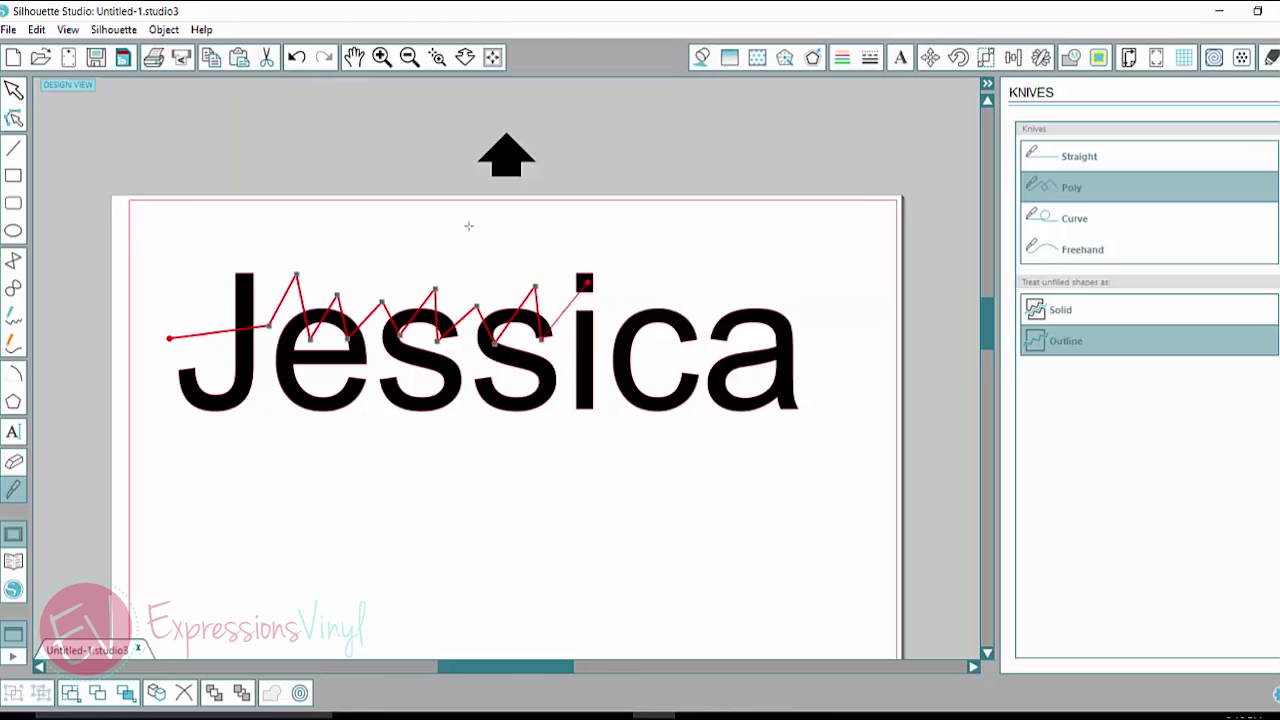
left_click(615, 350)
left_click(636, 289)
left_click(652, 323)
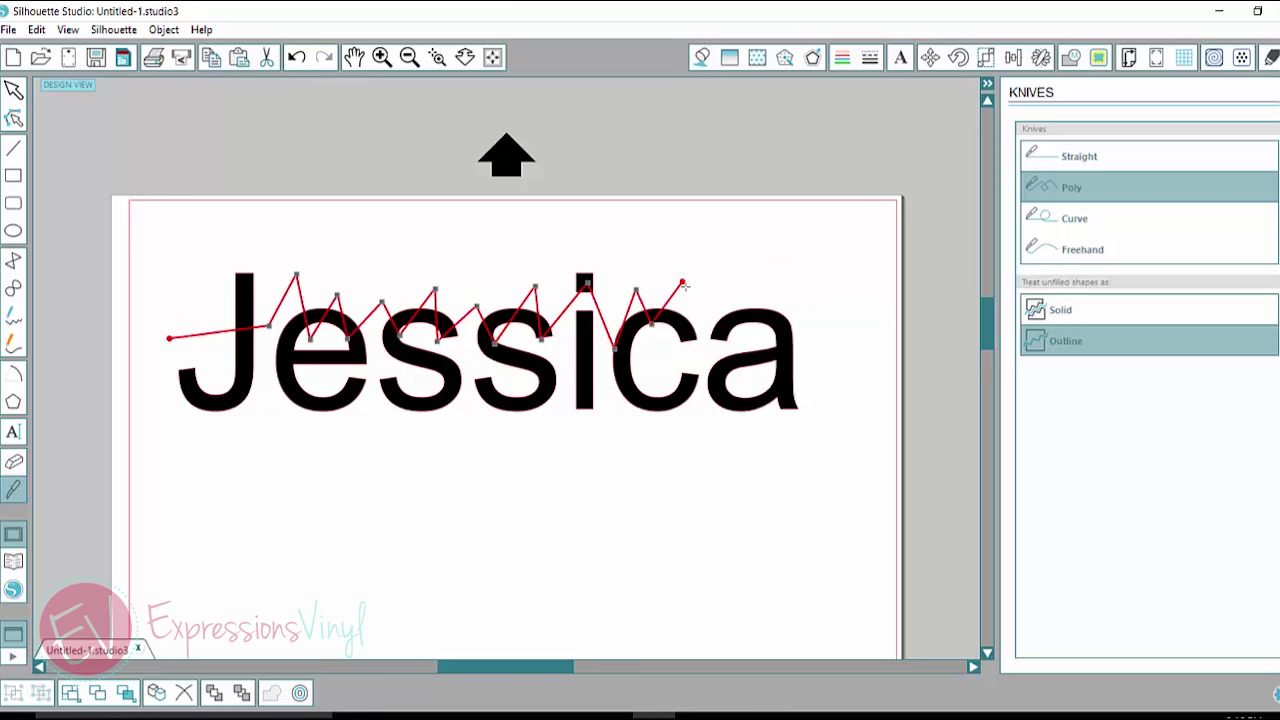
left_click(682, 283)
left_click(629, 367)
left_click(752, 344)
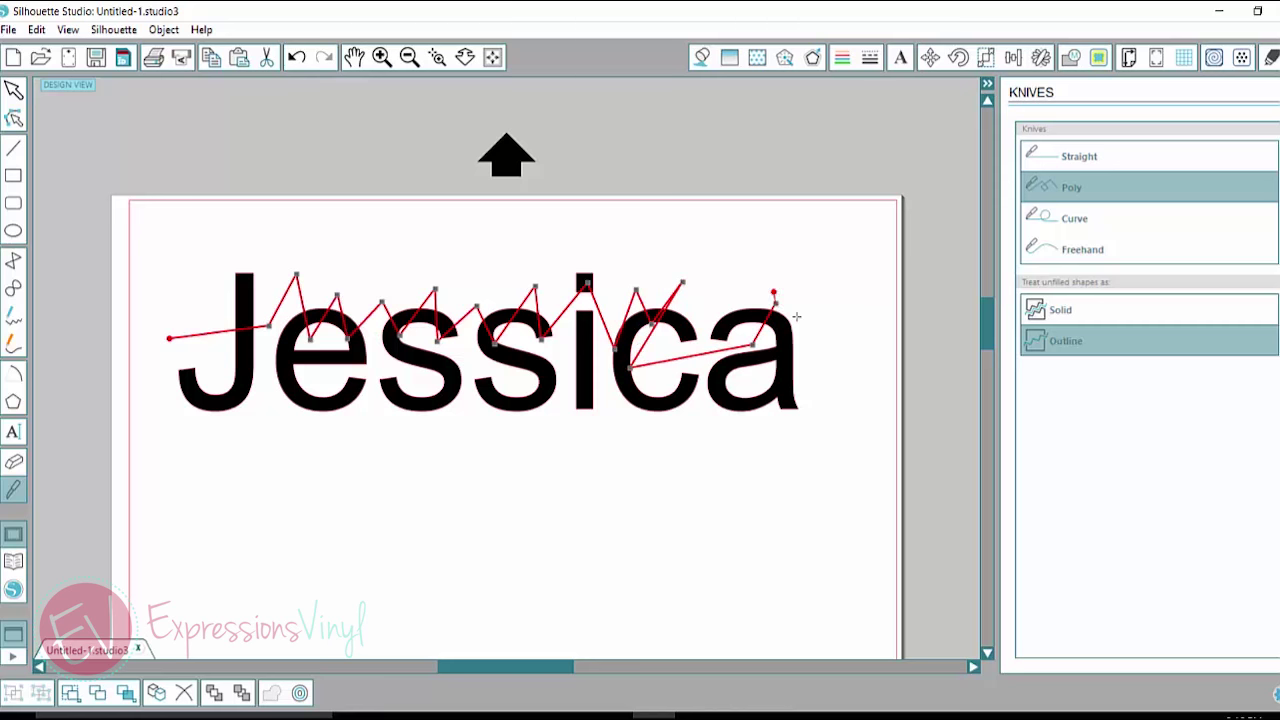
left_click(776, 303)
double_click(815, 327)
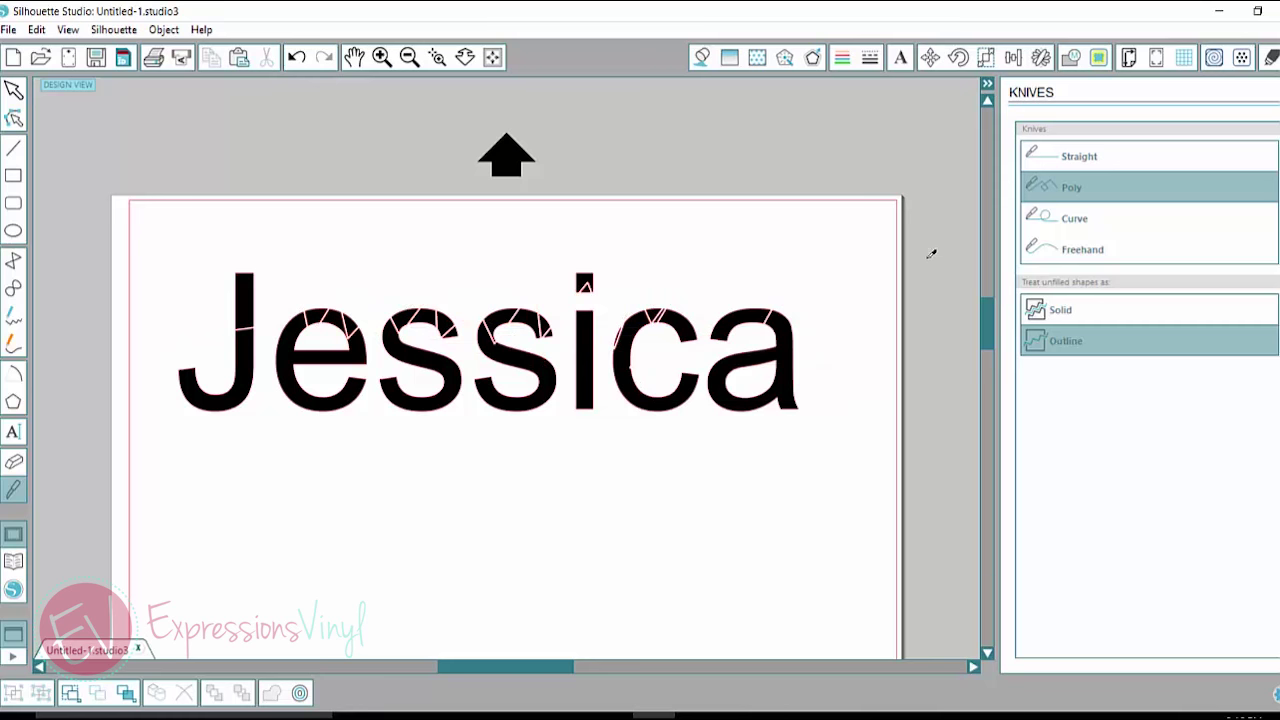
Undo the zigzag cut so Jessica is one unbroken piece again.
key("ctrl+z")
key("ctrl+z")
key("ctrl+z")
key("ctrl+z")
key("ctrl+z")
key("ctrl+z")
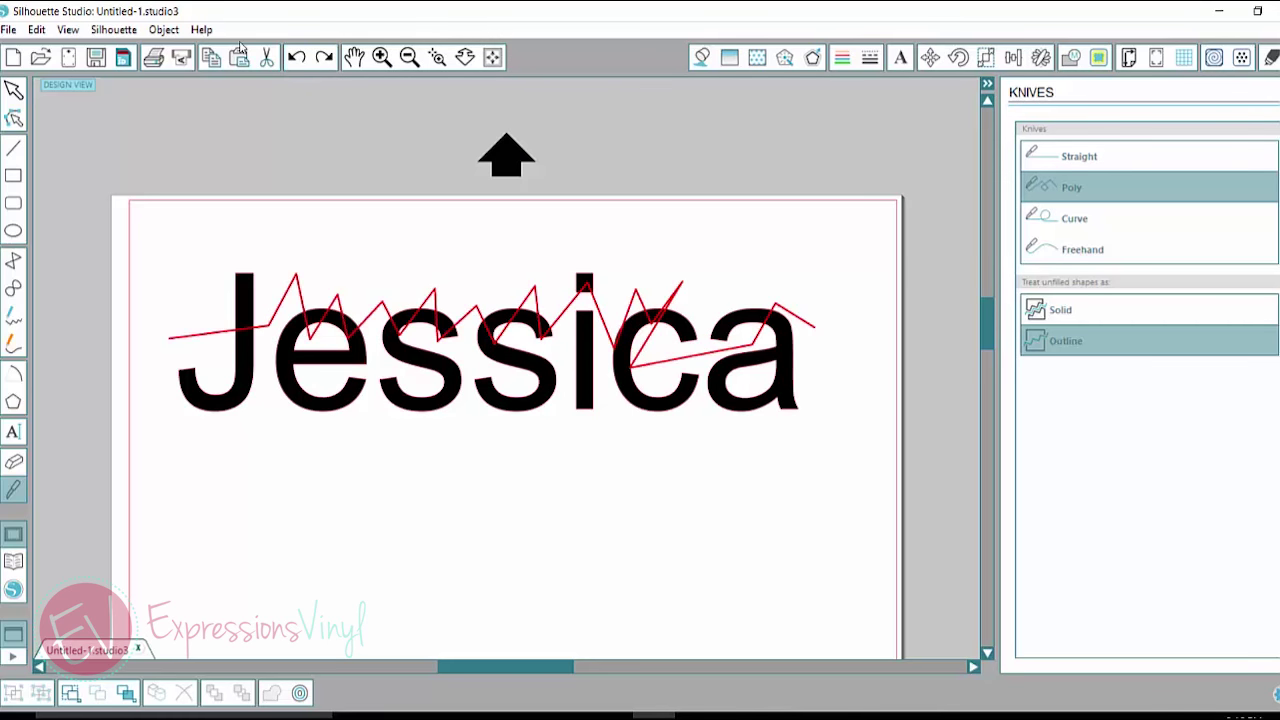
key("ctrl+z")
key("ctrl+z")
key("ctrl+z")
key("ctrl+z")
key("ctrl+z")
key("ctrl+z")
key("ctrl+z")
key("ctrl+z")
key("ctrl+z")
key("ctrl+z")
key("ctrl+z")
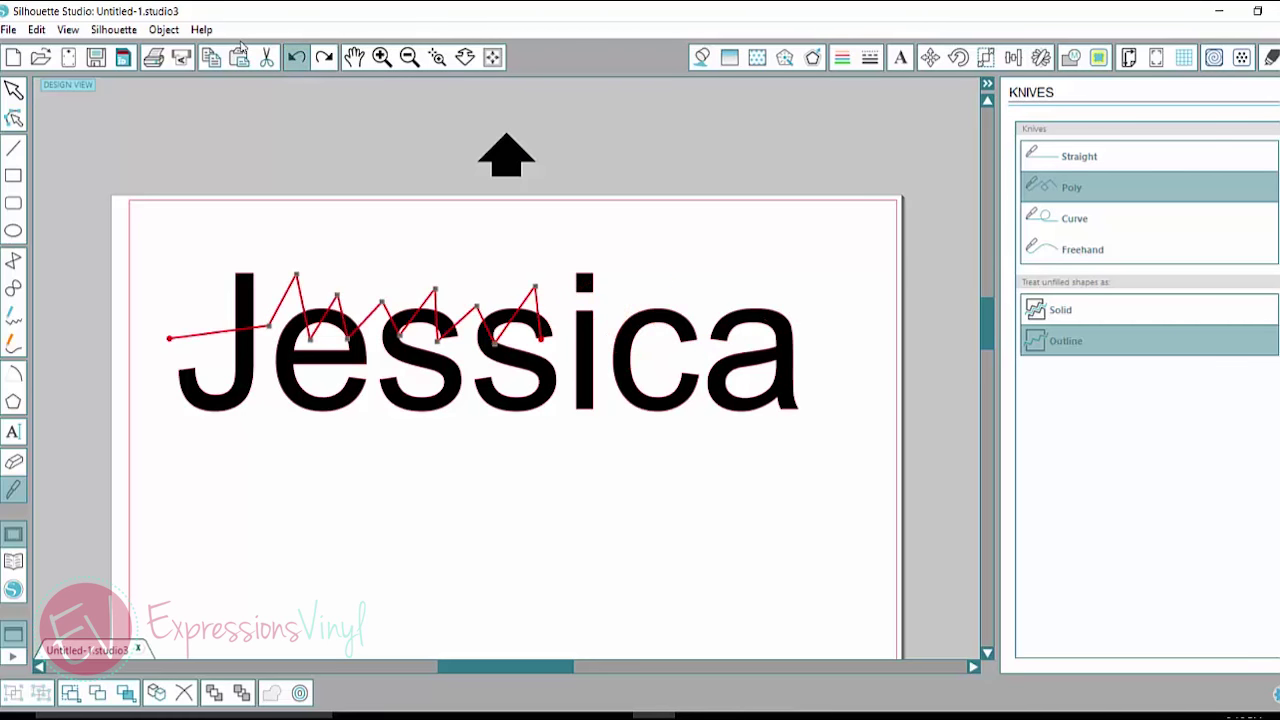
key("ctrl+z")
key("ctrl+z")
key("ctrl+z")
key("ctrl+z")
key("ctrl+z")
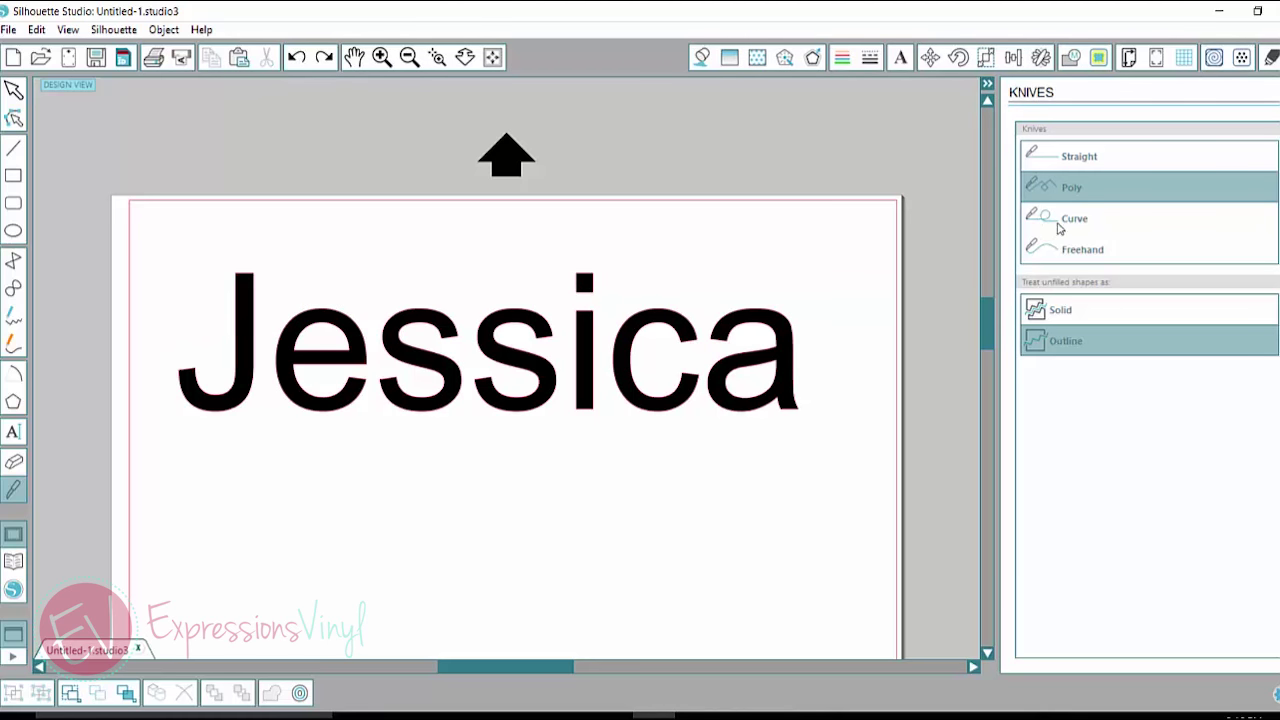
left_click(1074, 255)
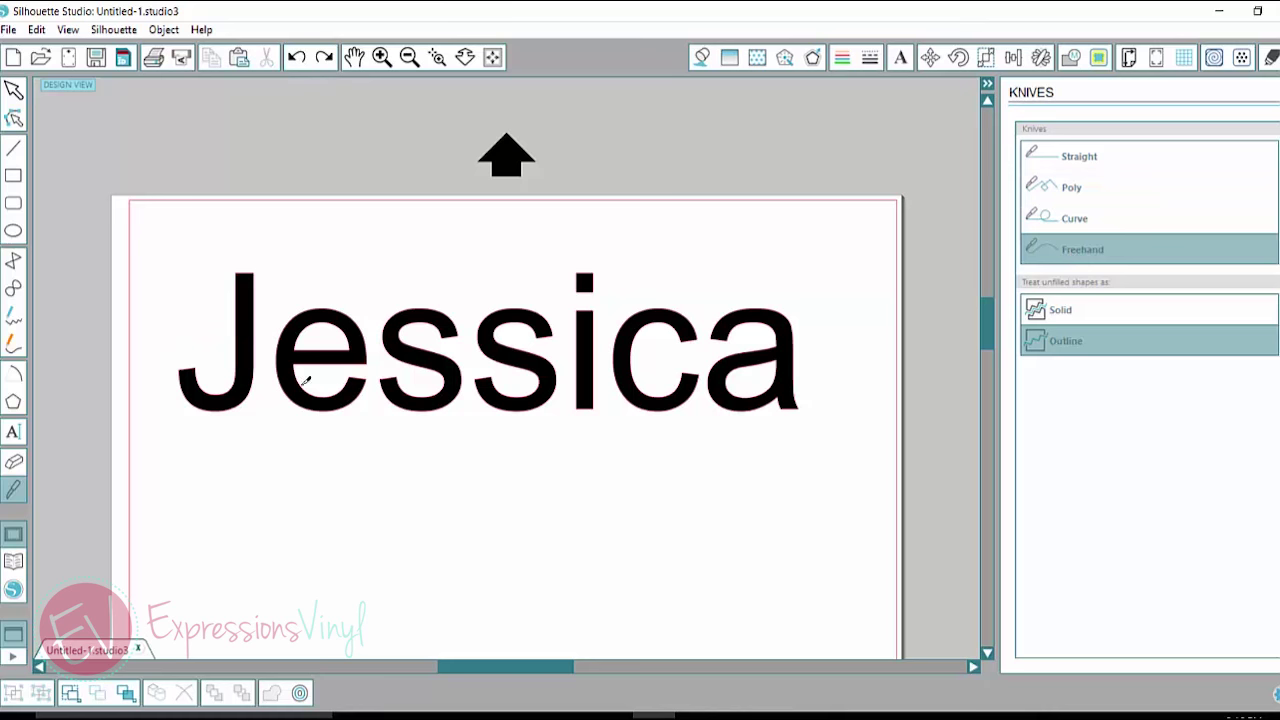
mouse_move(203, 345)
left_mouse_down()
mouse_move(253, 363)
mouse_move(291, 325)
mouse_move(253, 322)
mouse_move(264, 368)
mouse_move(318, 381)
mouse_move(347, 345)
mouse_move(315, 318)
mouse_move(461, 417)
mouse_move(385, 399)
mouse_move(524, 393)
mouse_move(608, 340)
mouse_move(542, 364)
mouse_move(628, 351)
mouse_move(702, 313)
mouse_move(661, 385)
mouse_move(726, 333)
mouse_move(792, 380)
mouse_move(784, 301)
mouse_move(786, 374)
mouse_move(808, 287)
left_mouse_up()
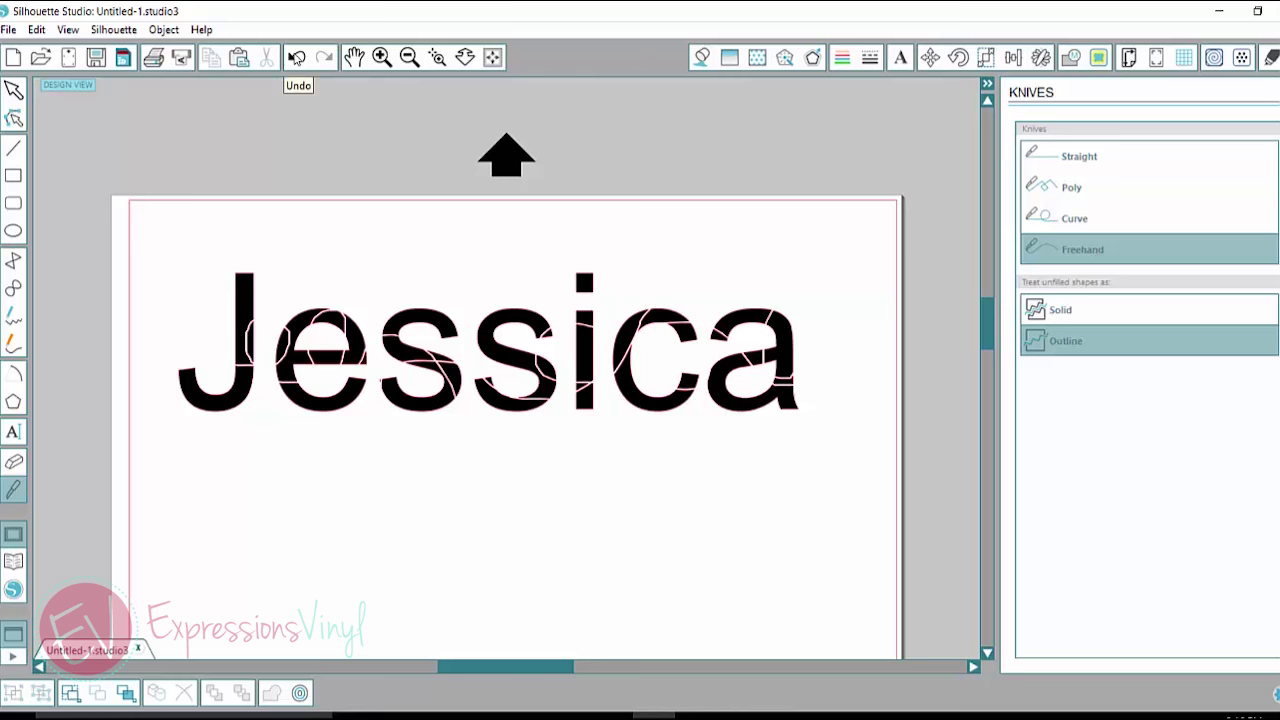
left_click(296, 58)
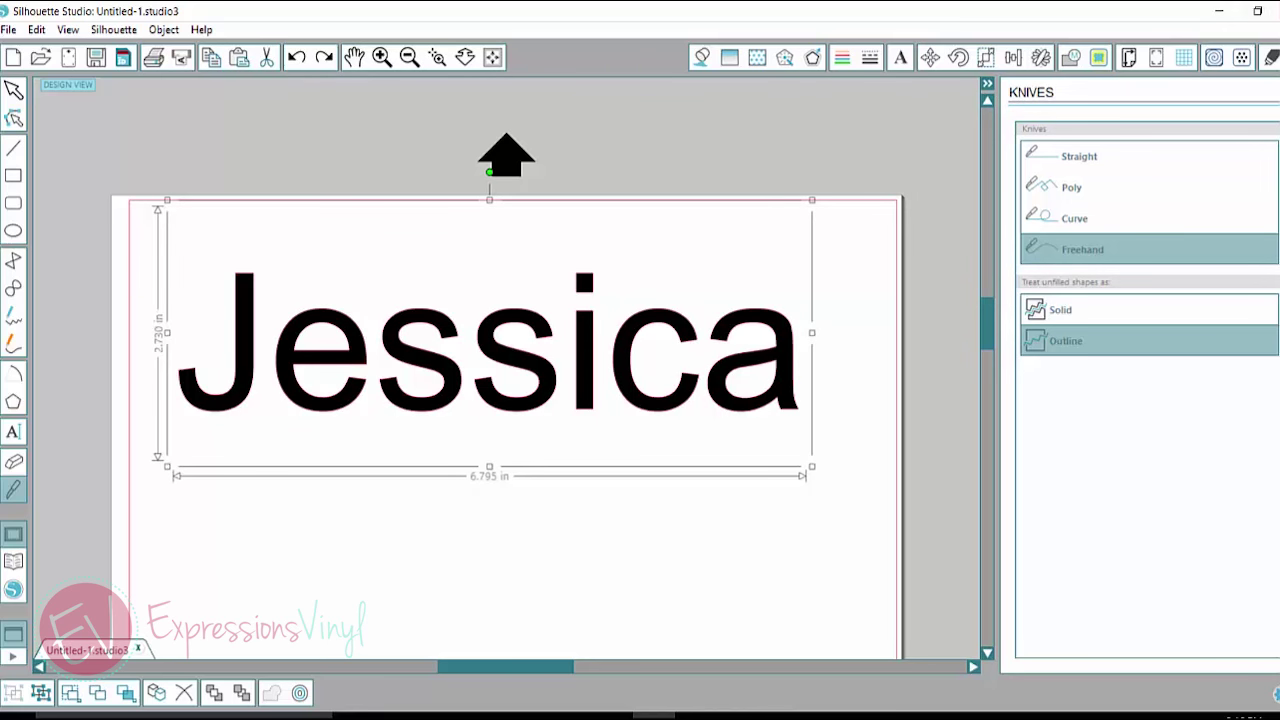
Slice Jessica horizontally through its middle with the straight knife.
left_click(1098, 154)
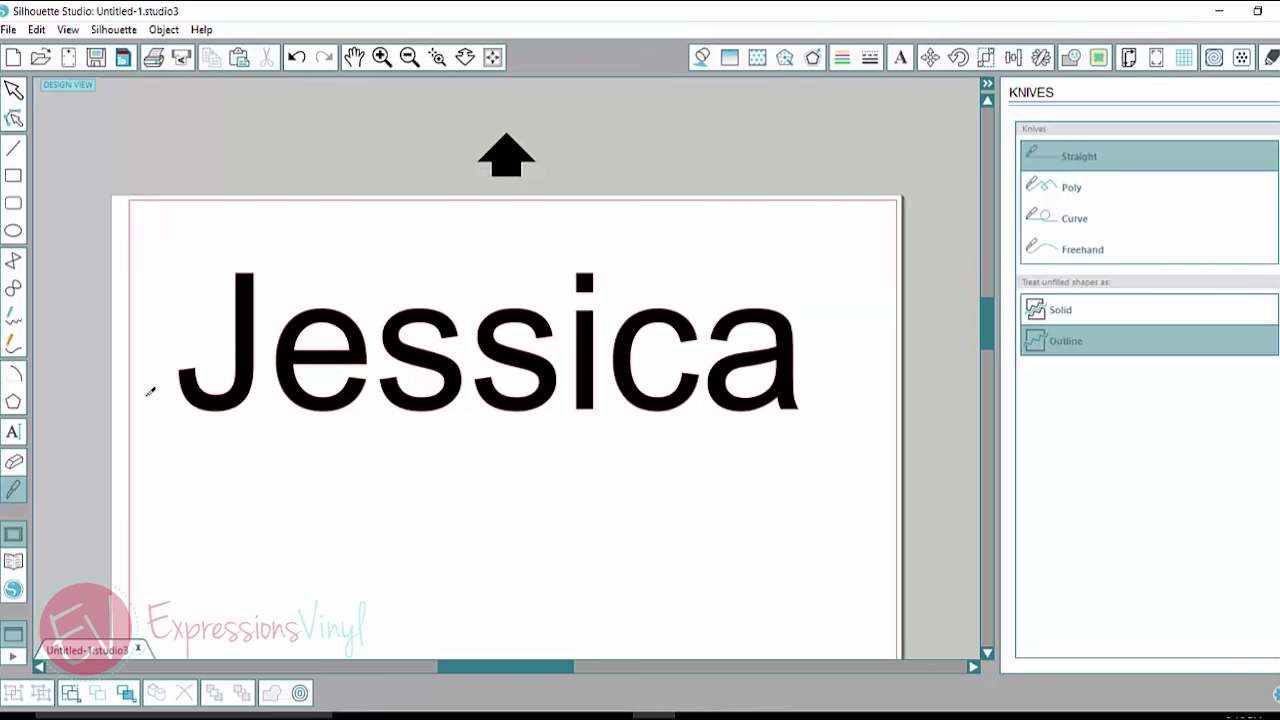
left_click_drag(145, 330, 170, 313)
left_click_drag(172, 347, 842, 348)
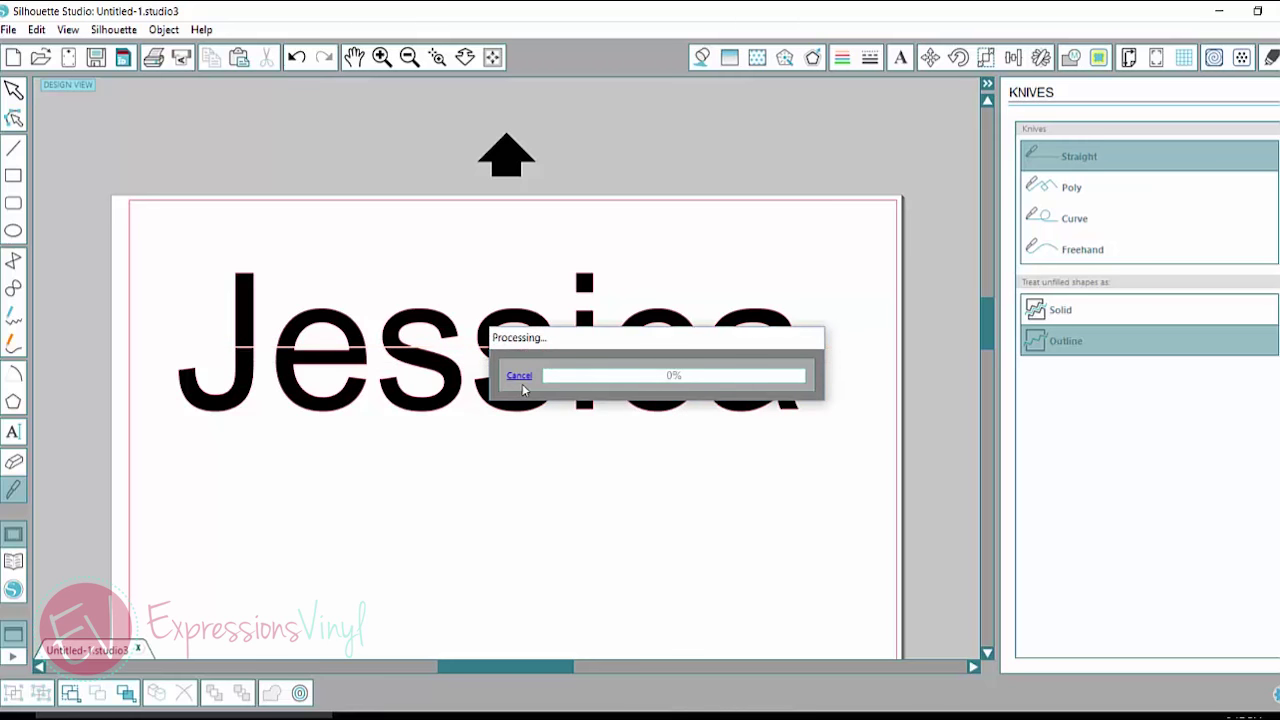
Fill the upper letter slices pink, then cut a second slice near the letter bottoms.
left_click(14, 90)
left_click_drag(386, 345, 805, 368)
left_click(702, 57)
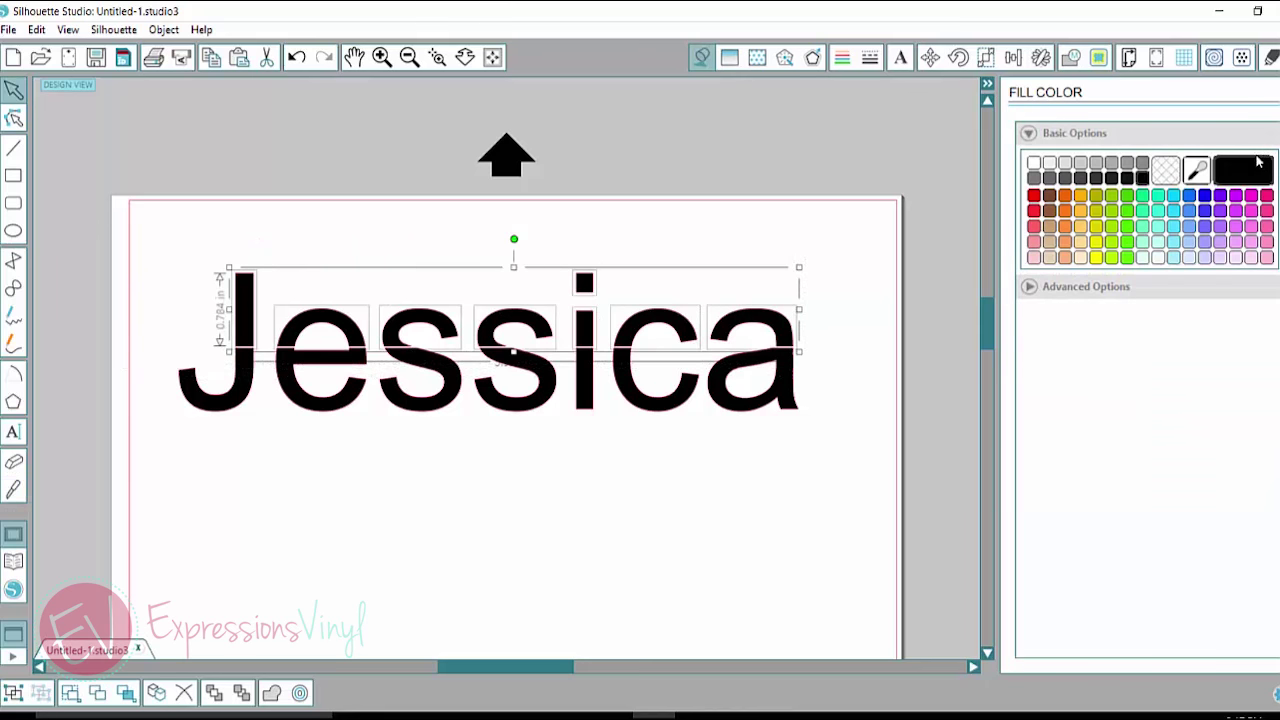
left_click(1265, 196)
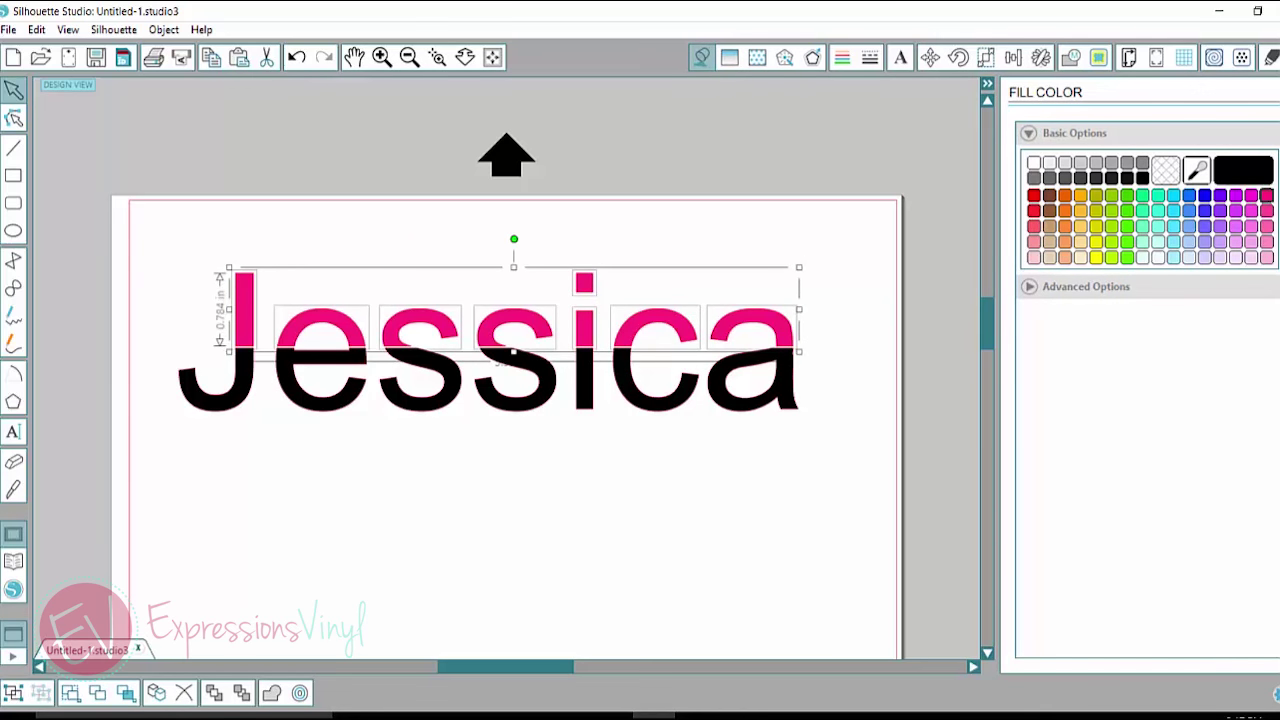
left_click(13, 486)
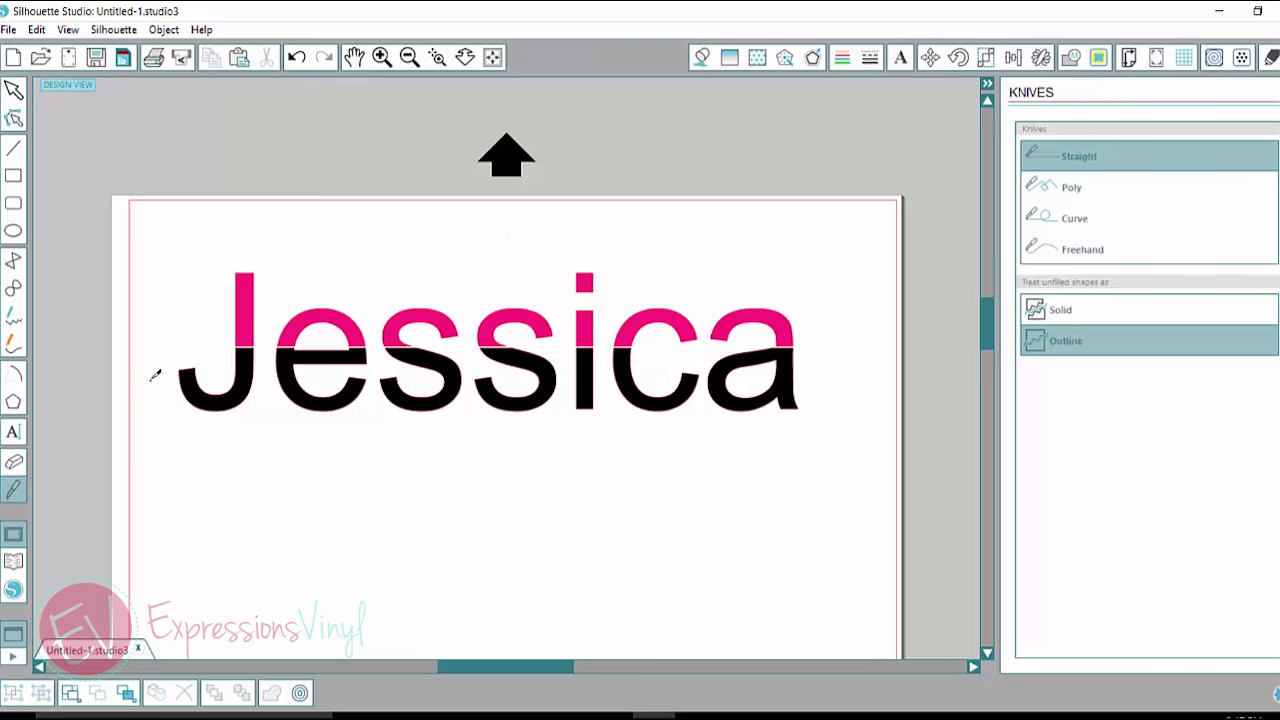
left_click_drag(151, 379, 838, 356)
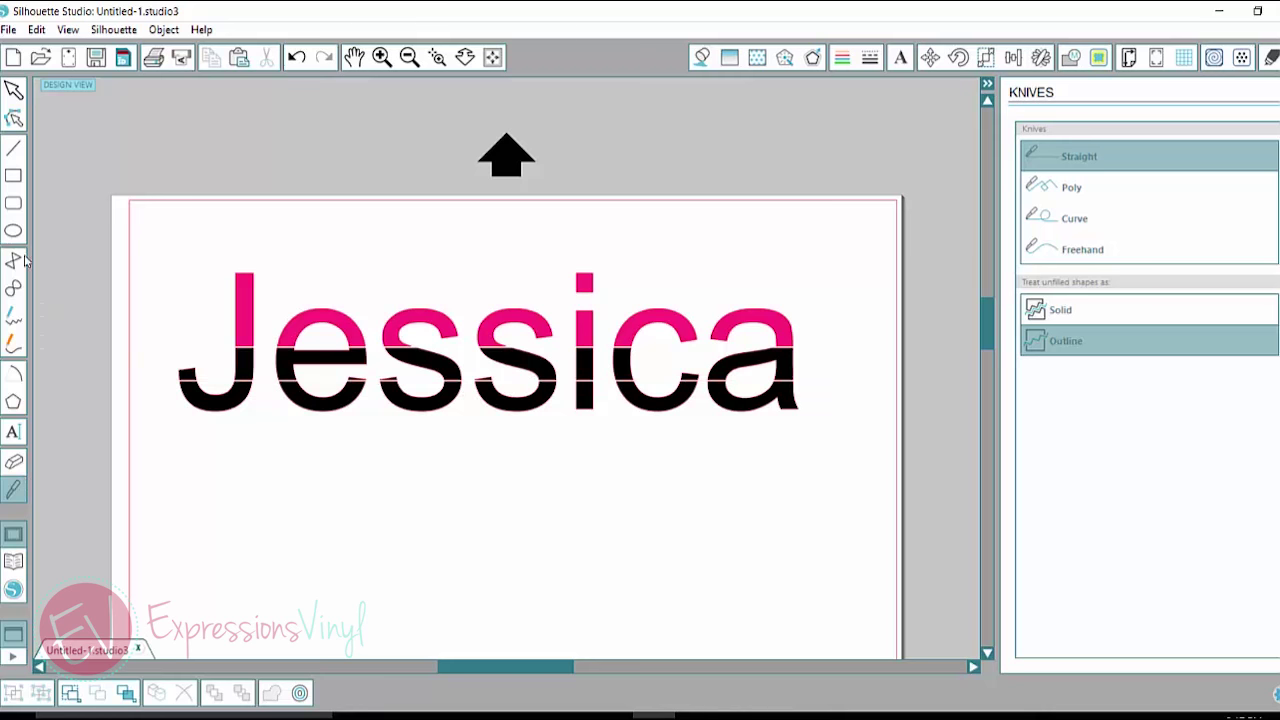
Fill the bottom letter slices orange-yellow, leaving the middle band black.
left_click_drag(140, 392, 68, 378)
left_click(701, 57)
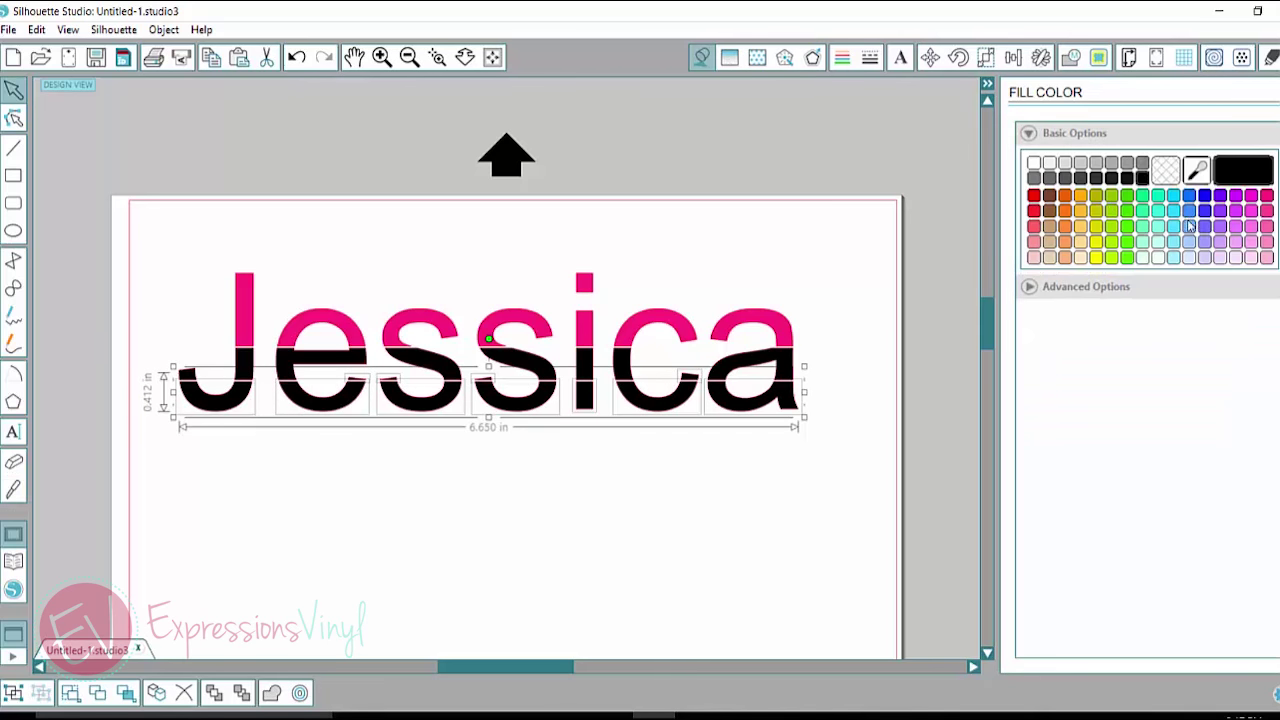
left_click(1081, 195)
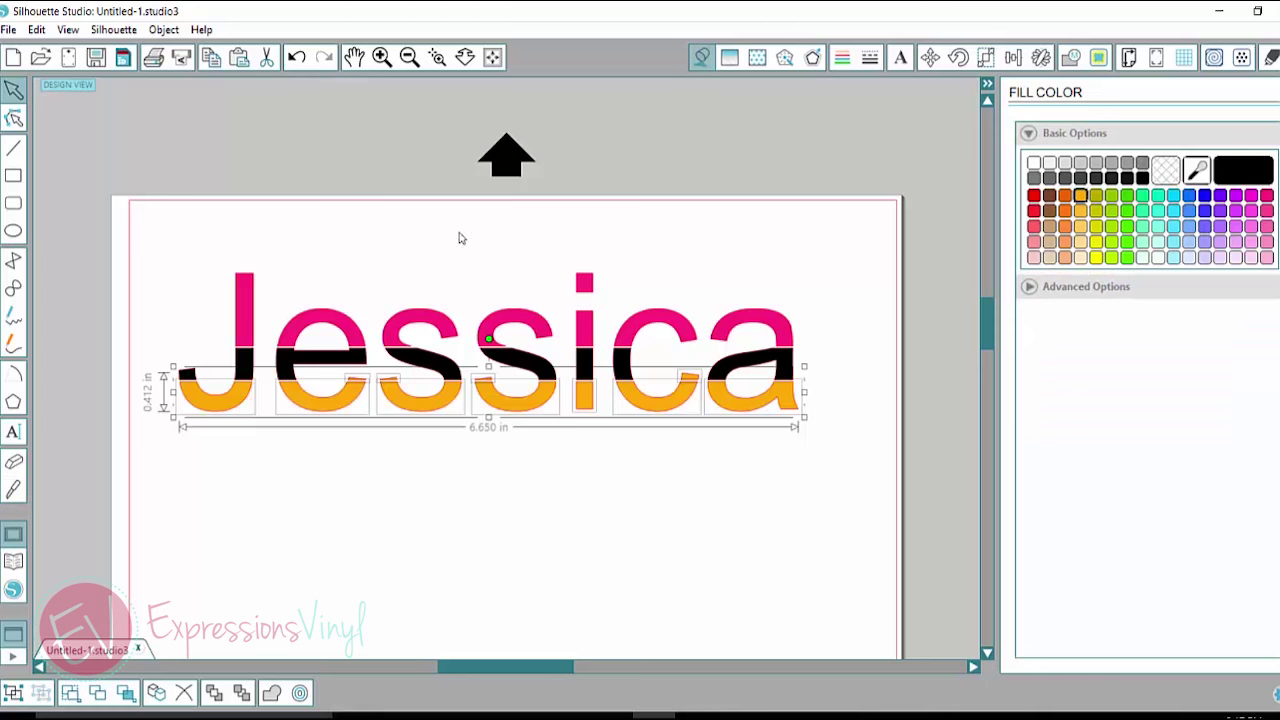
left_click(476, 234)
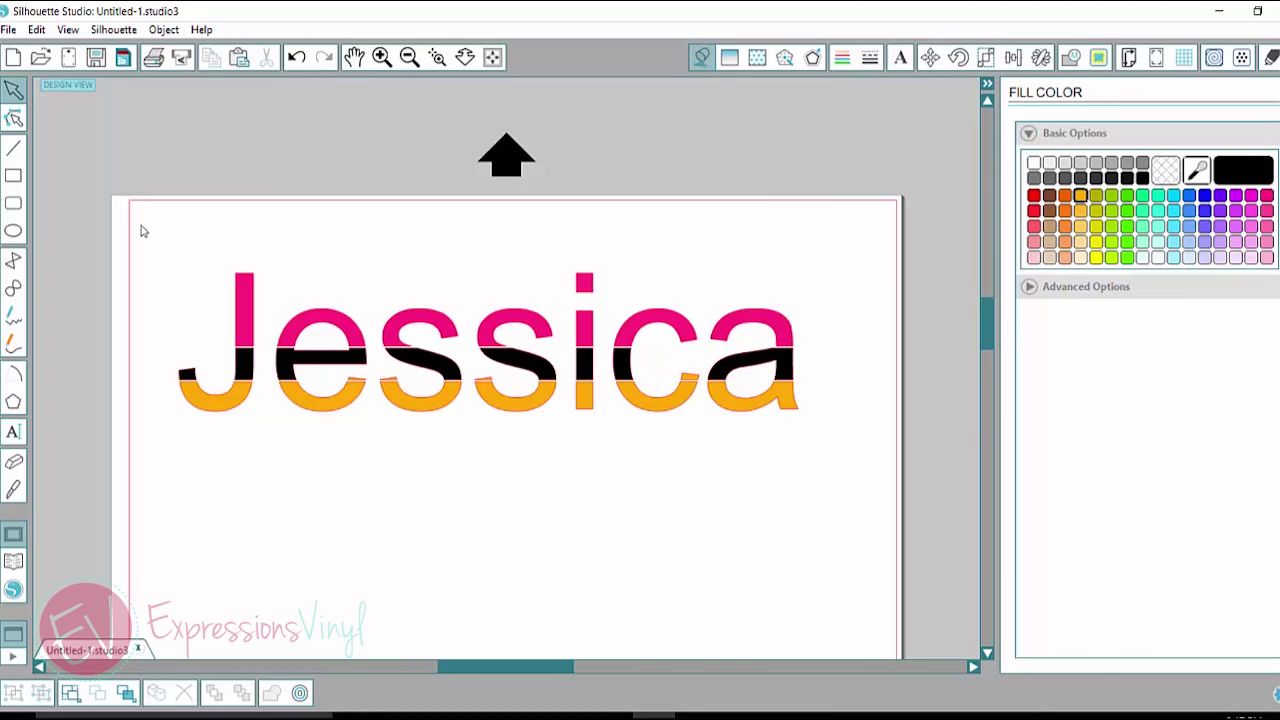
Group the pink upper pieces and shift the group up and left.
left_click_drag(118, 218, 826, 362)
right_click(787, 292)
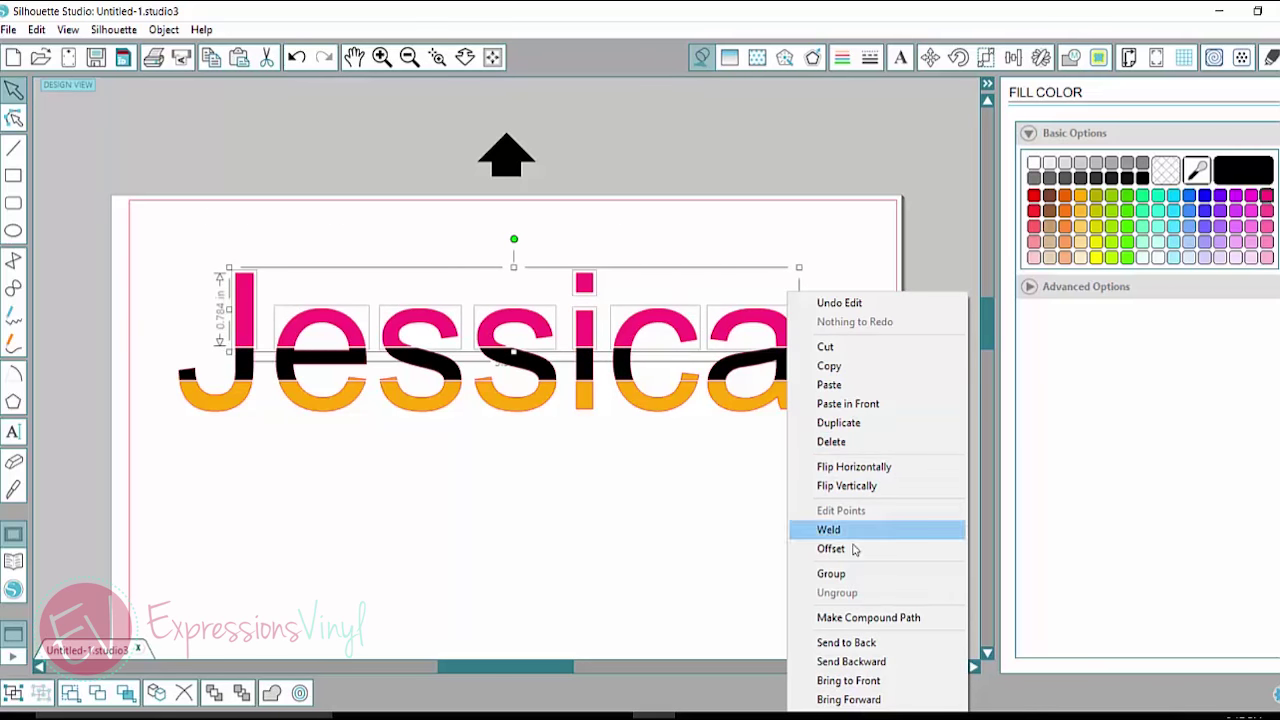
left_click(840, 573)
left_click_drag(671, 337, 625, 284)
left_click(192, 320)
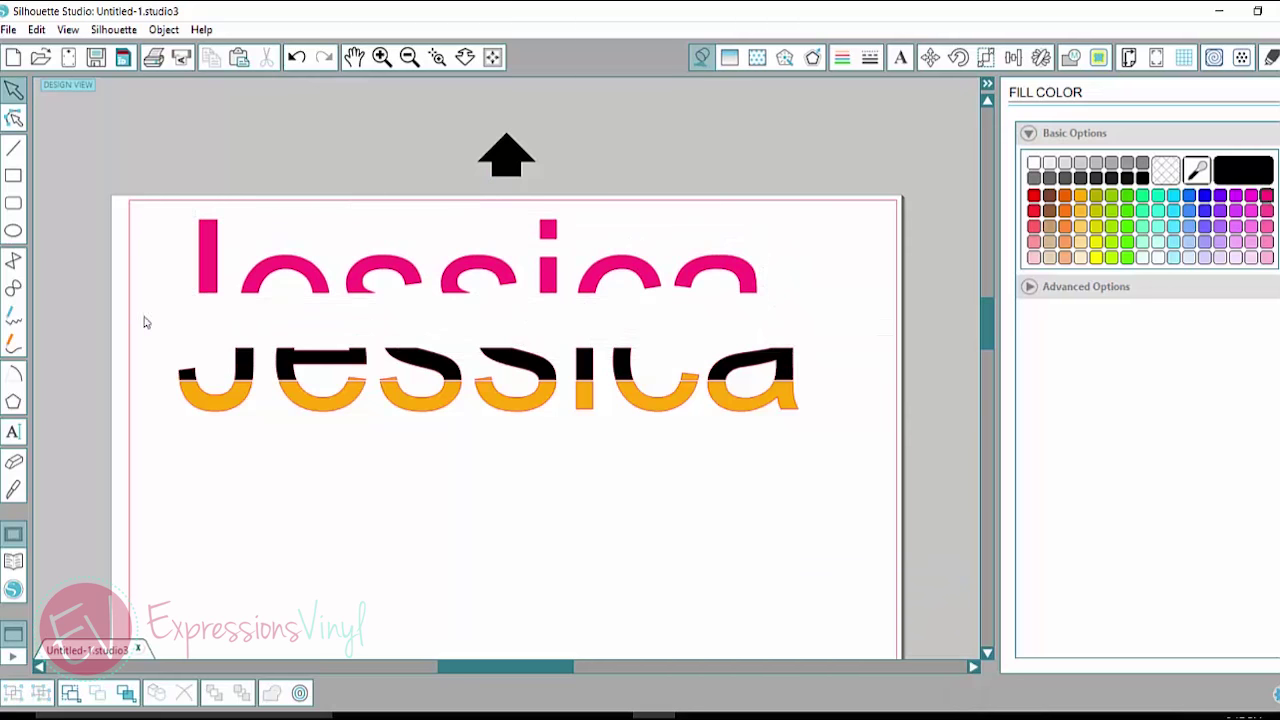
Group the black and orange lower pieces and nudge the group up.
left_click_drag(144, 322, 828, 400)
right_click(803, 400)
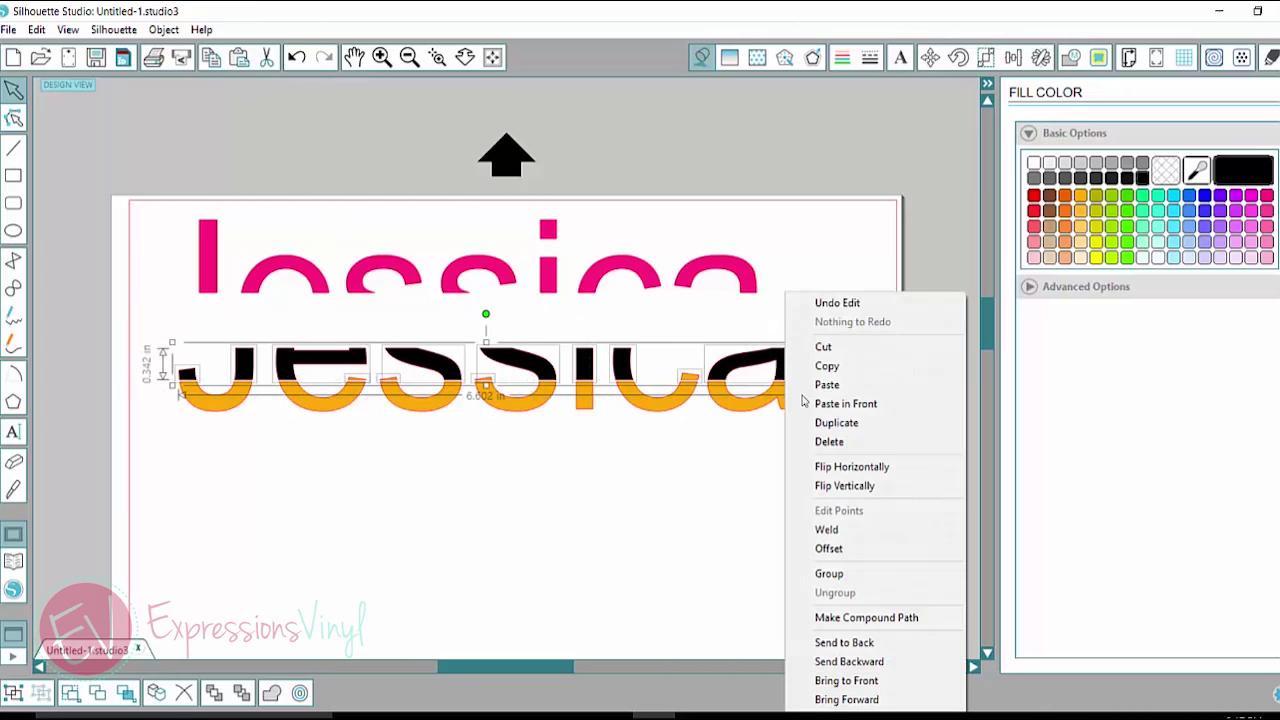
left_click(829, 573)
left_click_drag(783, 371, 783, 347)
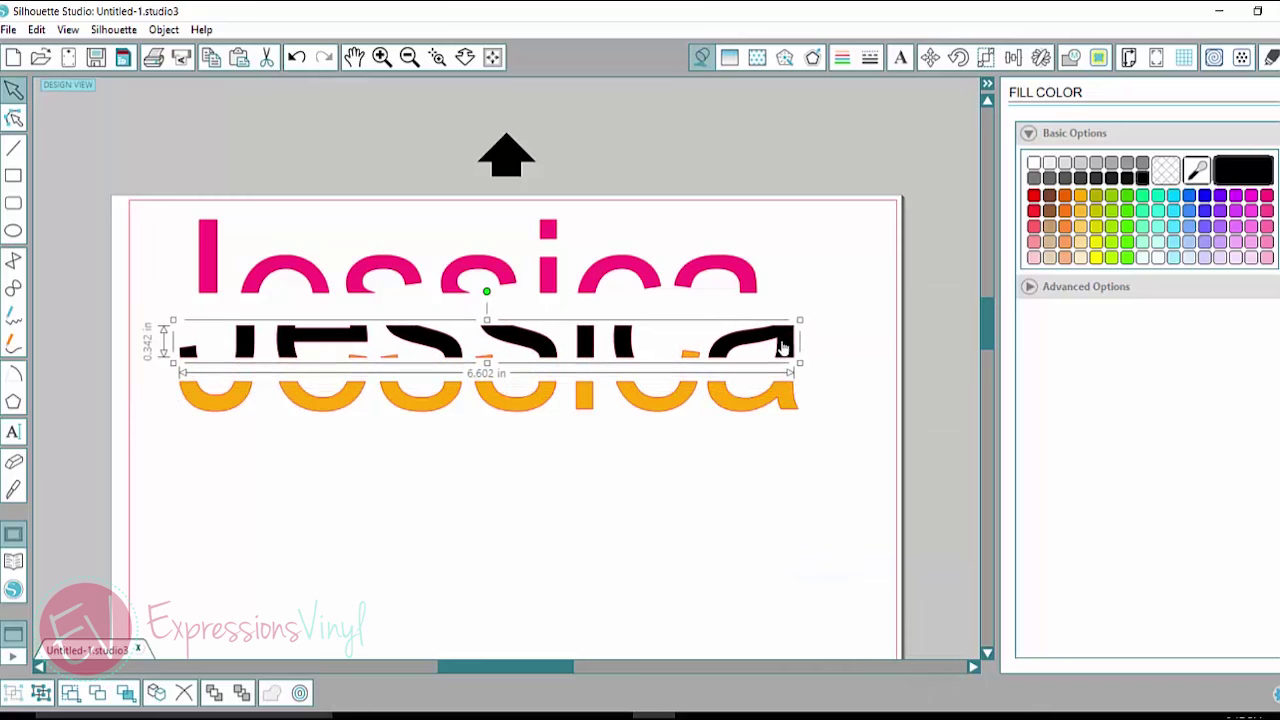
left_click(584, 429)
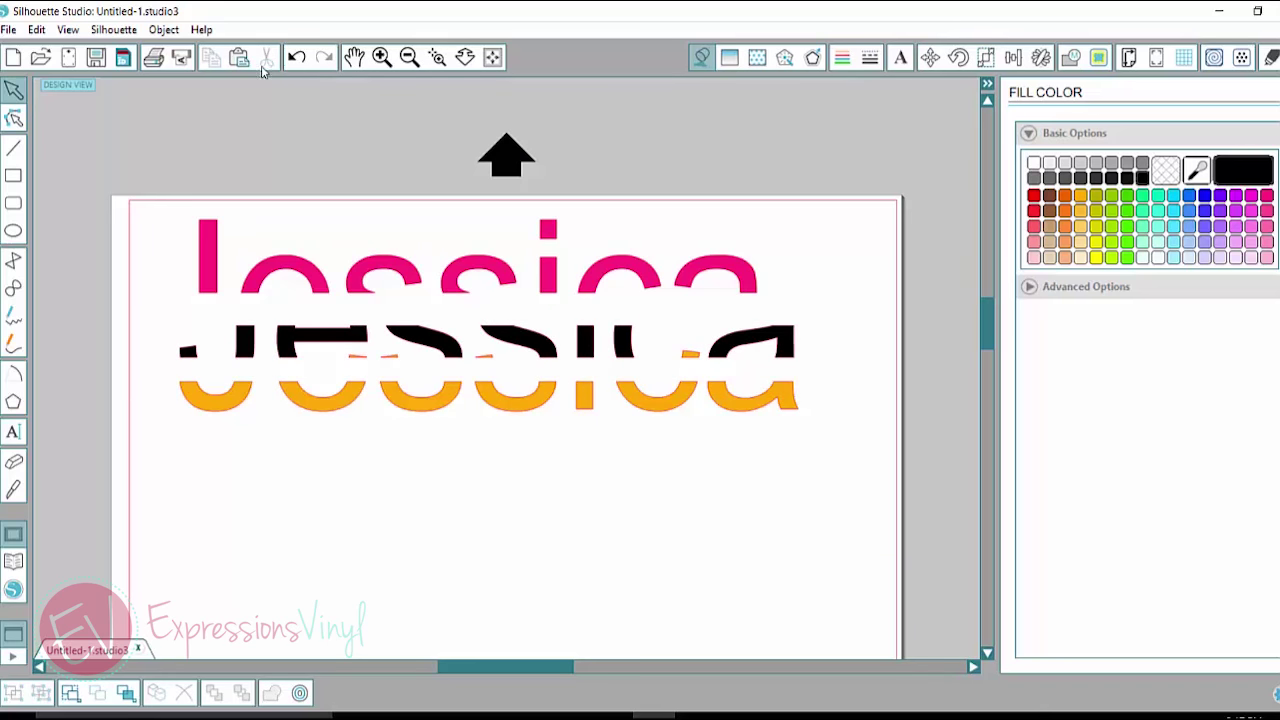
Undo the group moves, groupings and the orange-yellow fill.
left_click(296, 57)
left_click(296, 57)
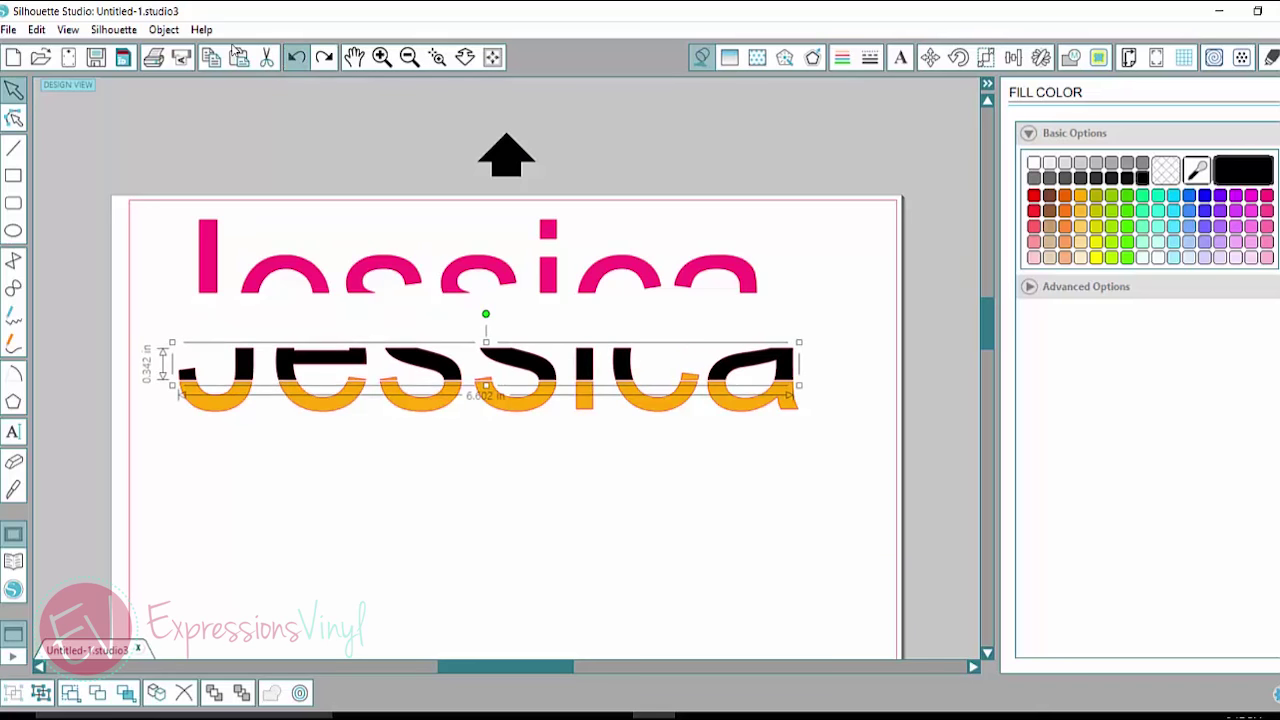
key("ctrl+z")
key("ctrl+z")
key("ctrl+z")
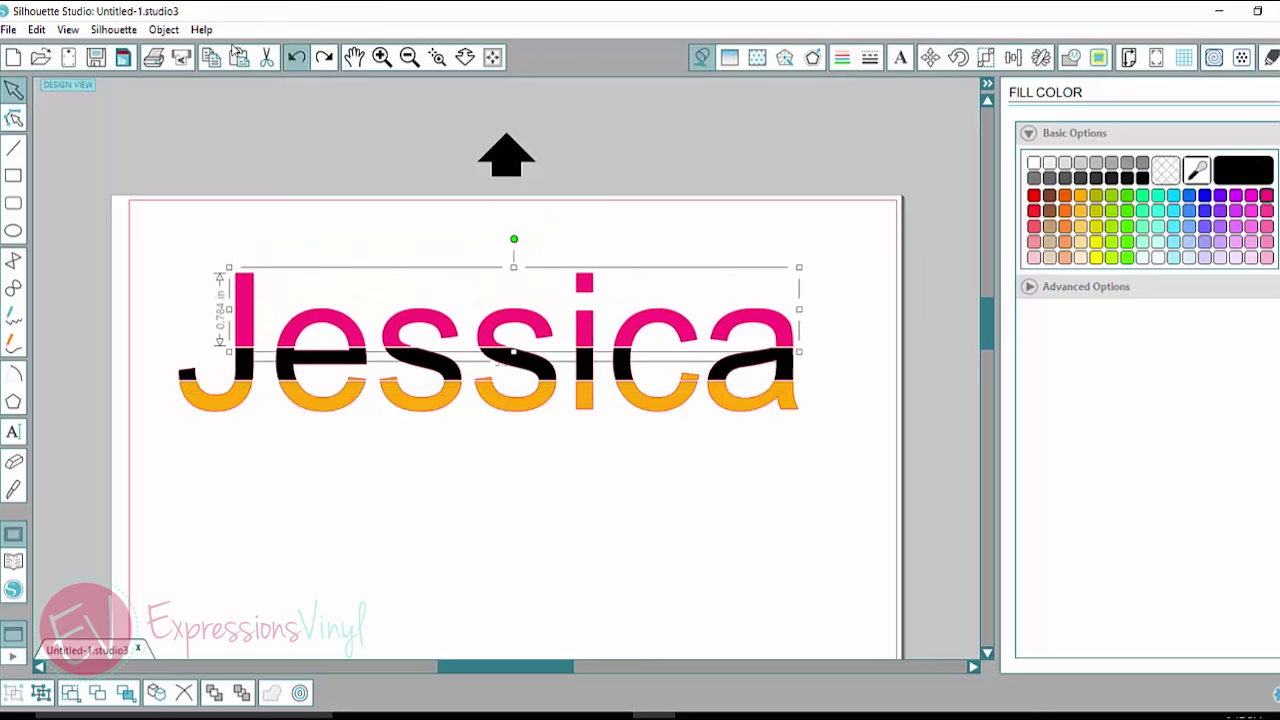
key("ctrl+z")
key("ctrl+z")
key("ctrl+z")
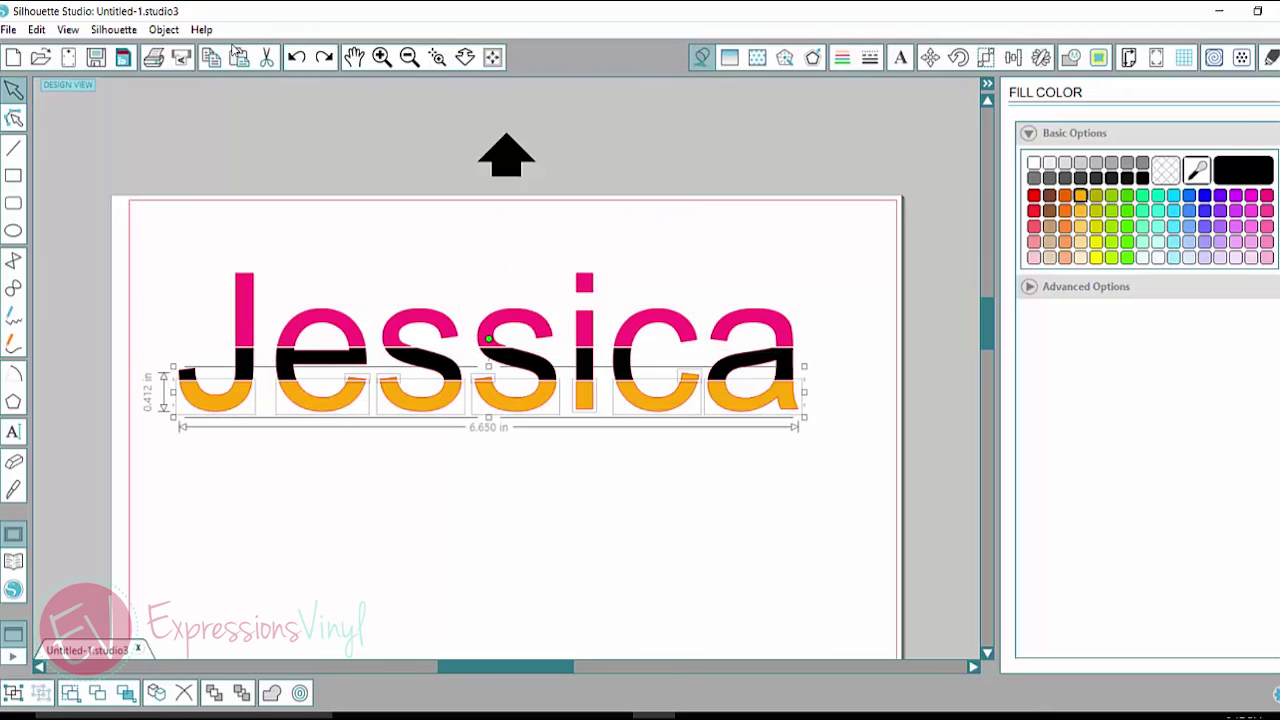
key("ctrl+z")
key("ctrl+z")
key("ctrl+z")
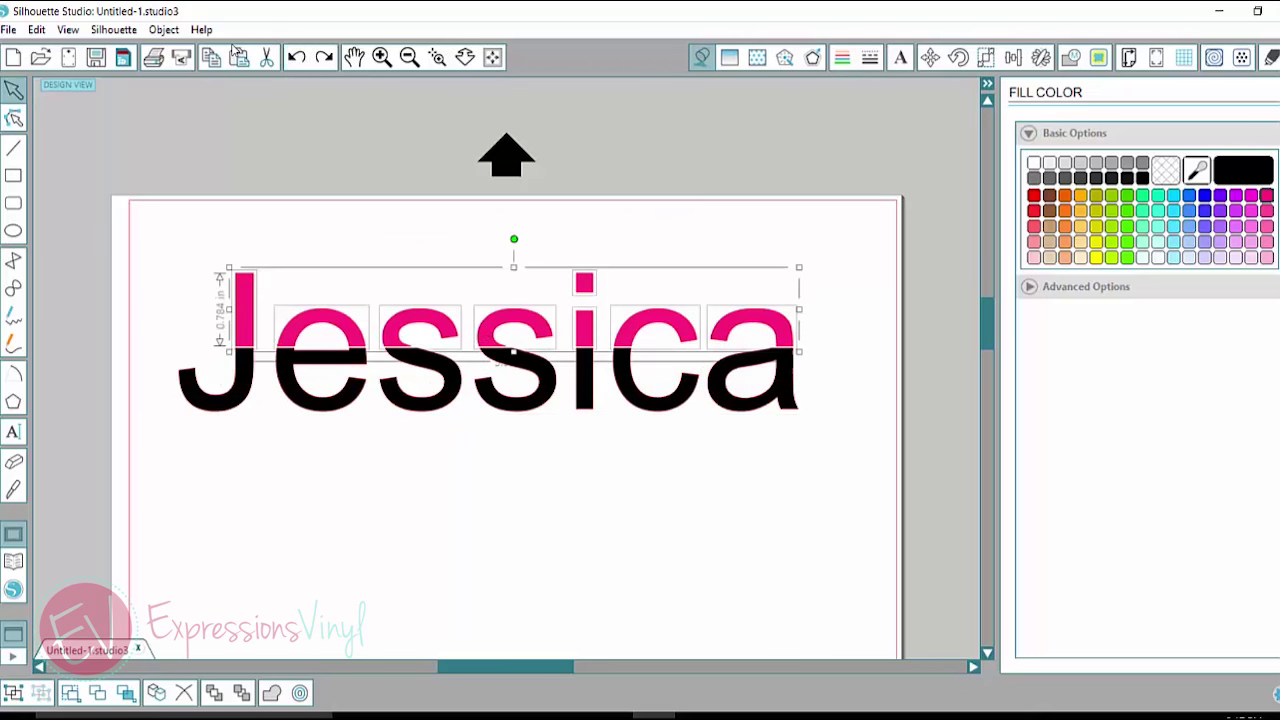
key("ctrl+z")
Undo the pink fill so Jessica is all black, with the straight knife ready.
left_click(297, 57)
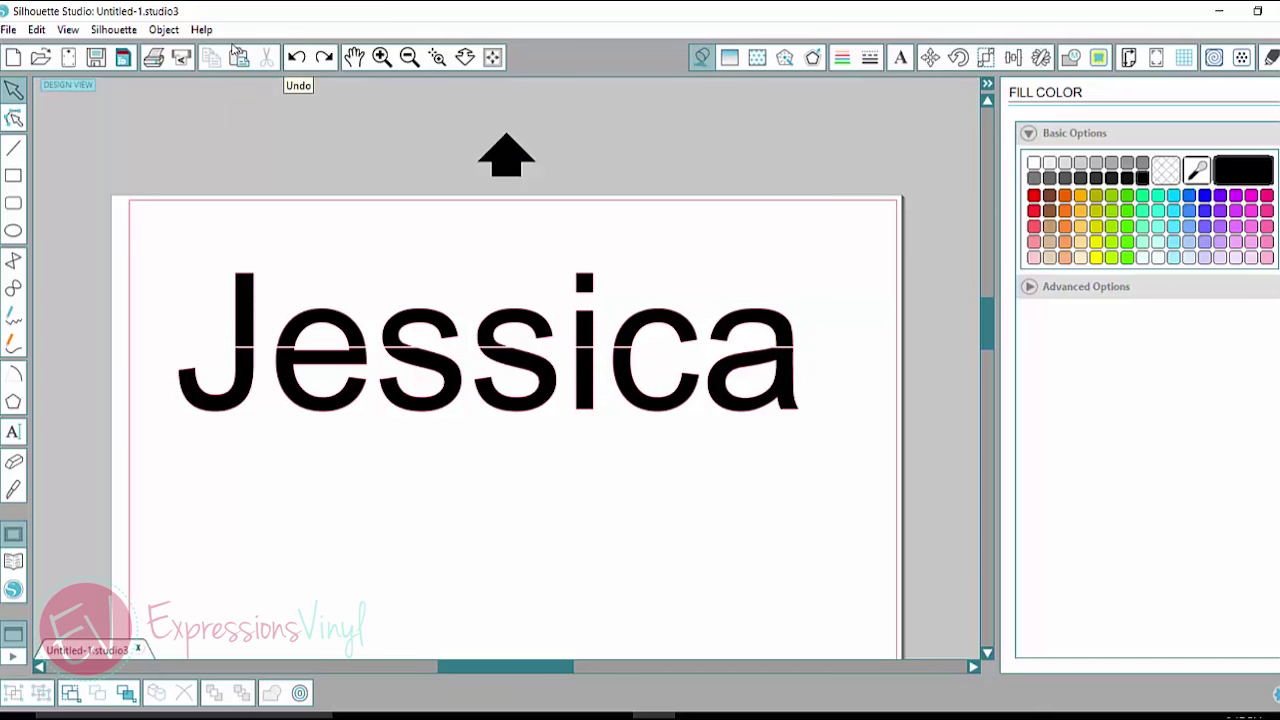
key("k")
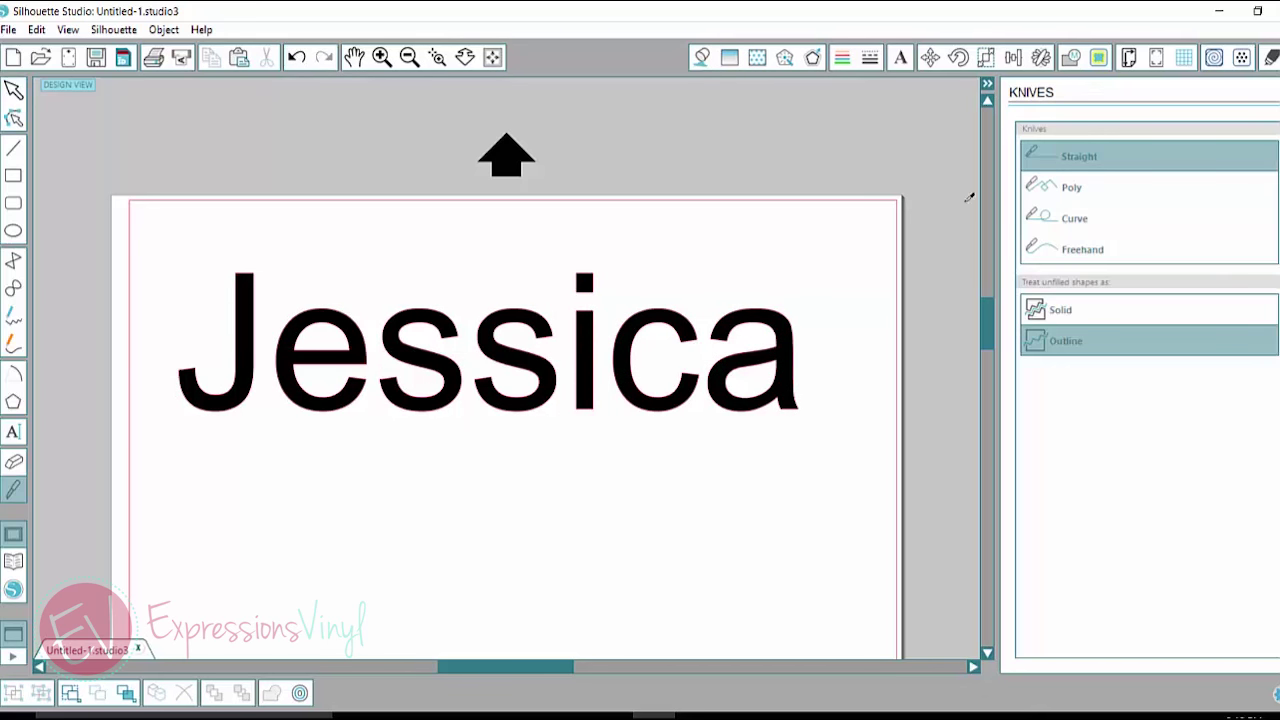